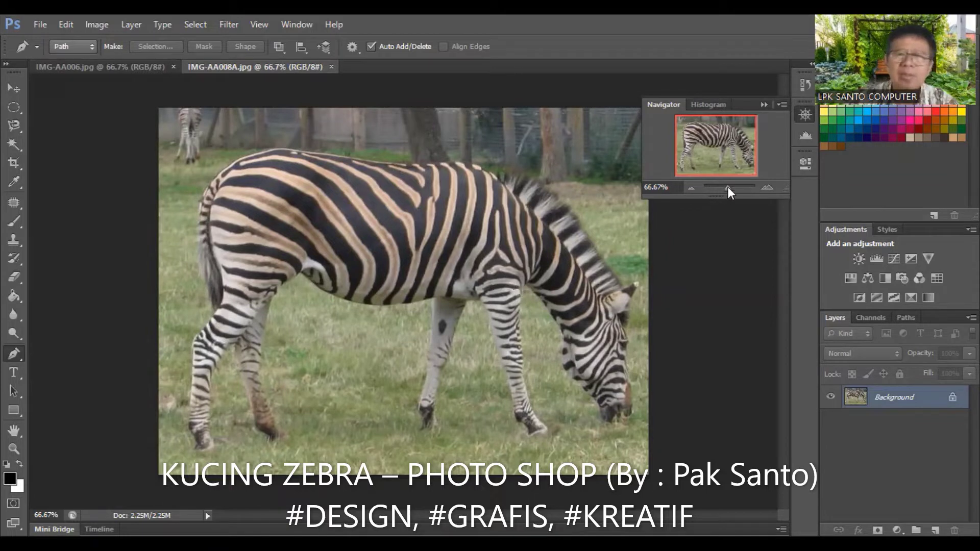
- Start a Pen path on the zebra's near front leg, tracing across its upper end and down its front edge
{"action": "left_click_drag", "start_coordinate": [728, 187], "coordinate": [736, 187]}
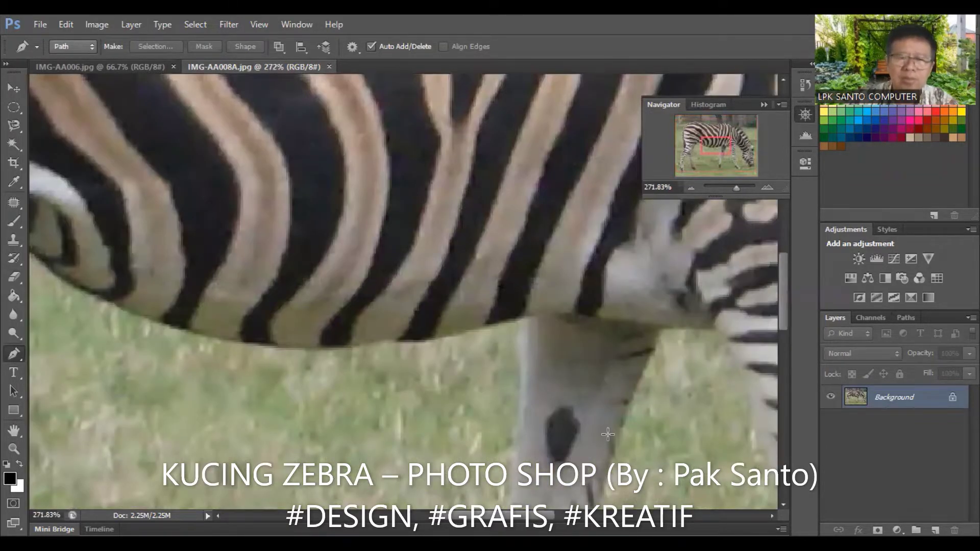
{"action": "scroll", "coordinate": [607, 434], "scroll_direction": "right", "scroll_amount": 10}
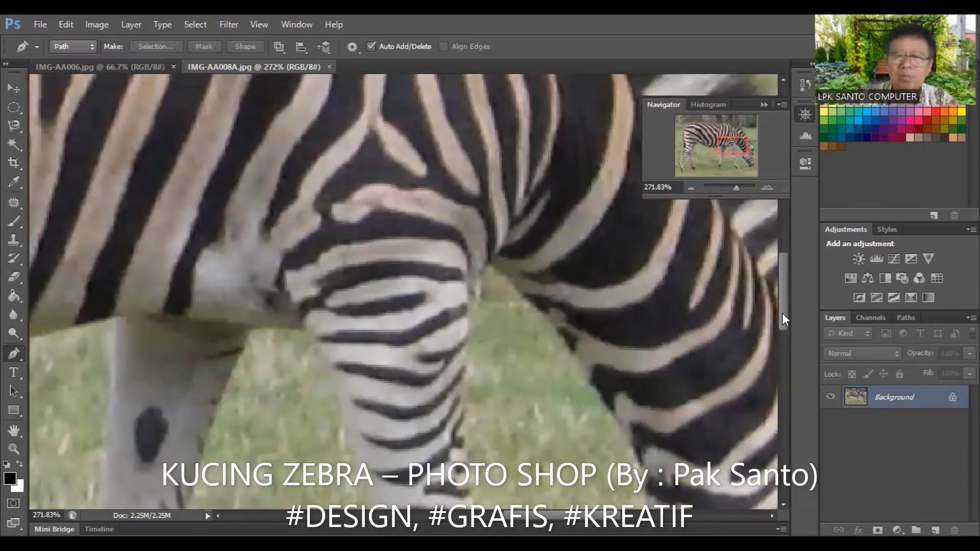
{"action": "left_click_drag", "start_coordinate": [782, 311], "coordinate": [786, 329]}
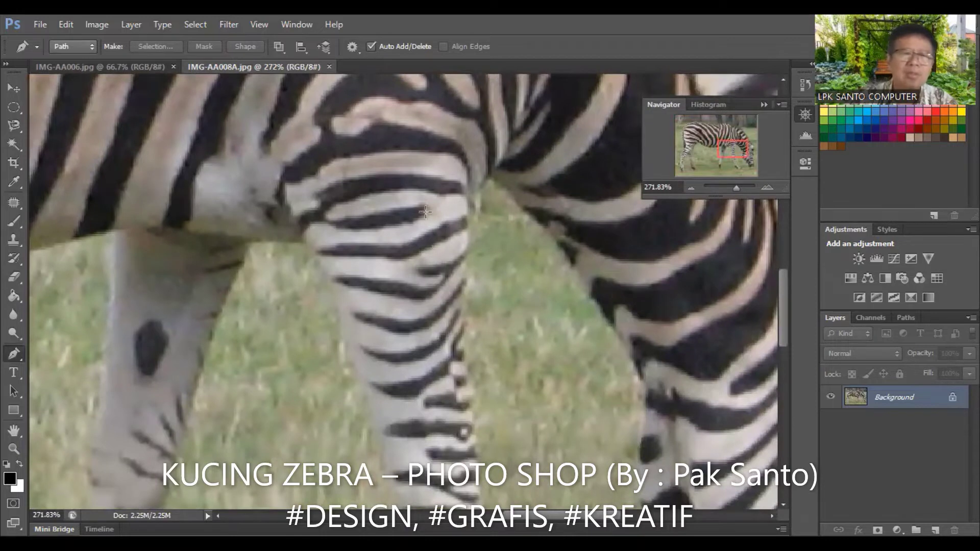
{"action": "left_click", "coordinate": [334, 158]}
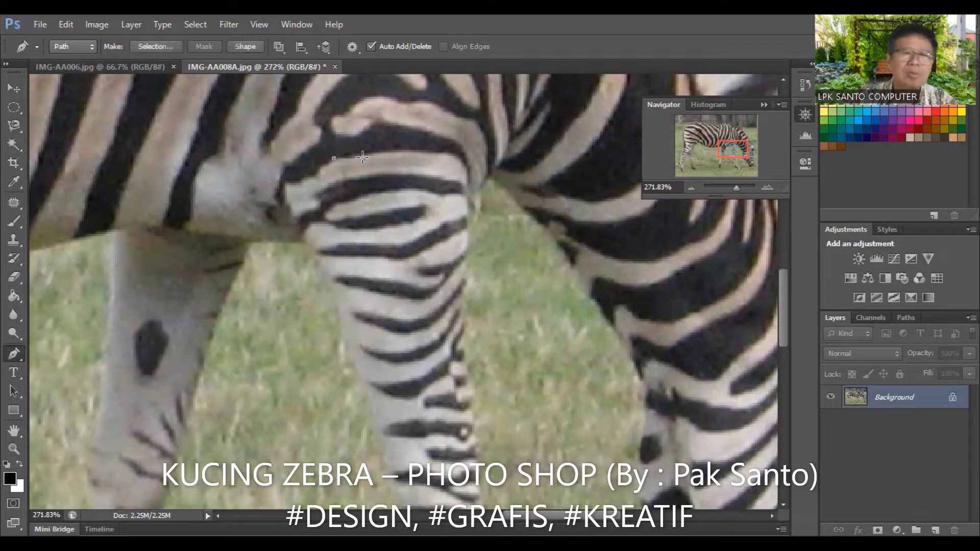
{"action": "left_click", "coordinate": [451, 175]}
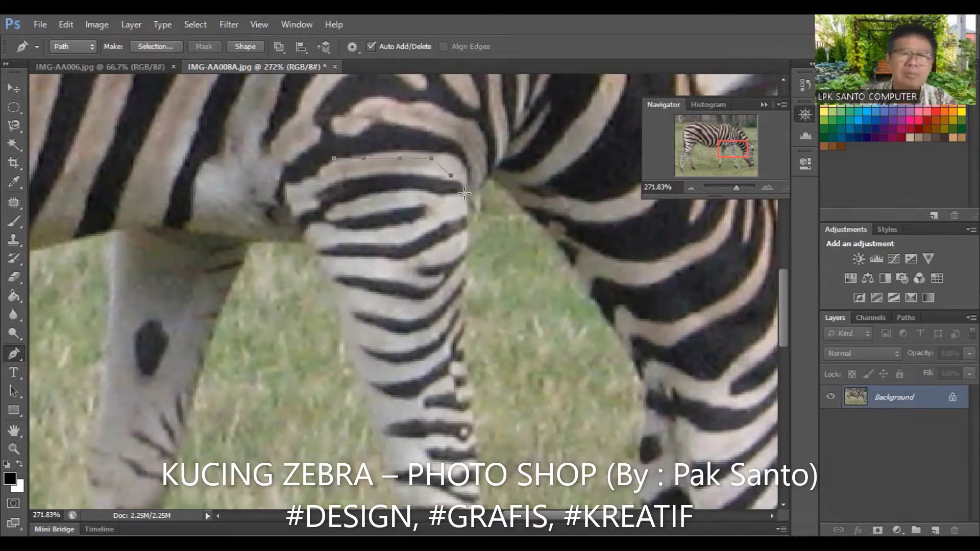
{"action": "left_click", "coordinate": [465, 245]}
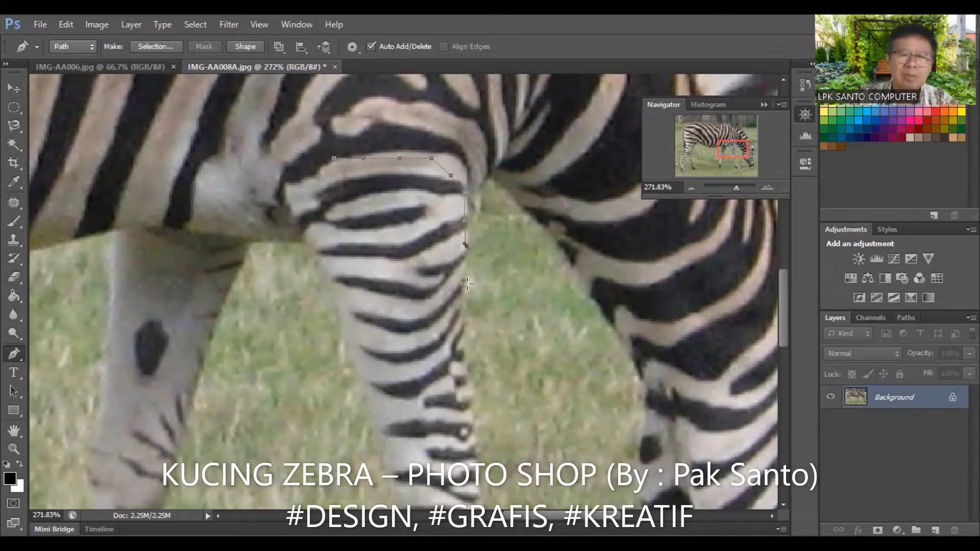
{"action": "left_click", "coordinate": [467, 284]}
{"action": "left_click", "coordinate": [466, 340]}
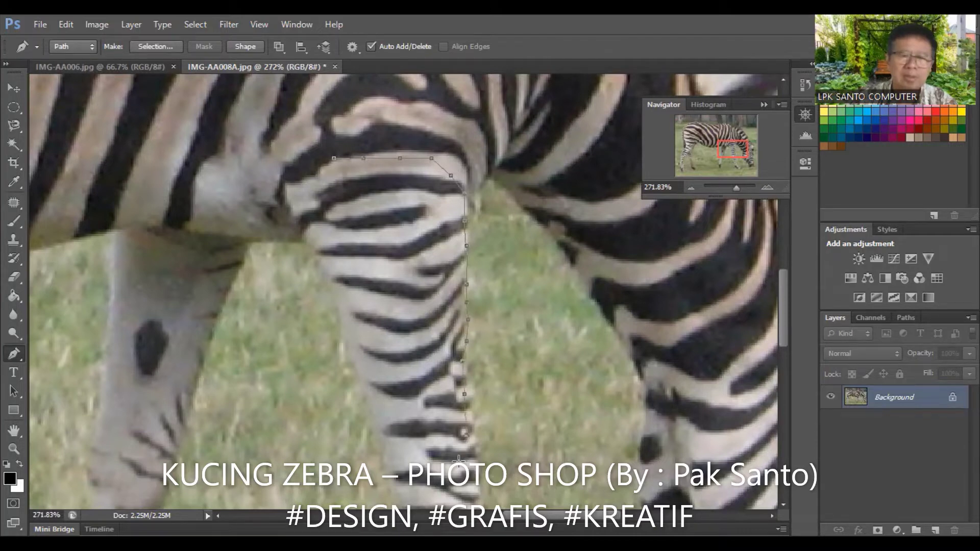
- Continue the path across the lower leg and up its rear edge, closing it at the starting point
{"action": "left_click", "coordinate": [414, 454]}
{"action": "left_click", "coordinate": [396, 438]}
{"action": "left_click", "coordinate": [383, 413]}
{"action": "left_click", "coordinate": [365, 355]}
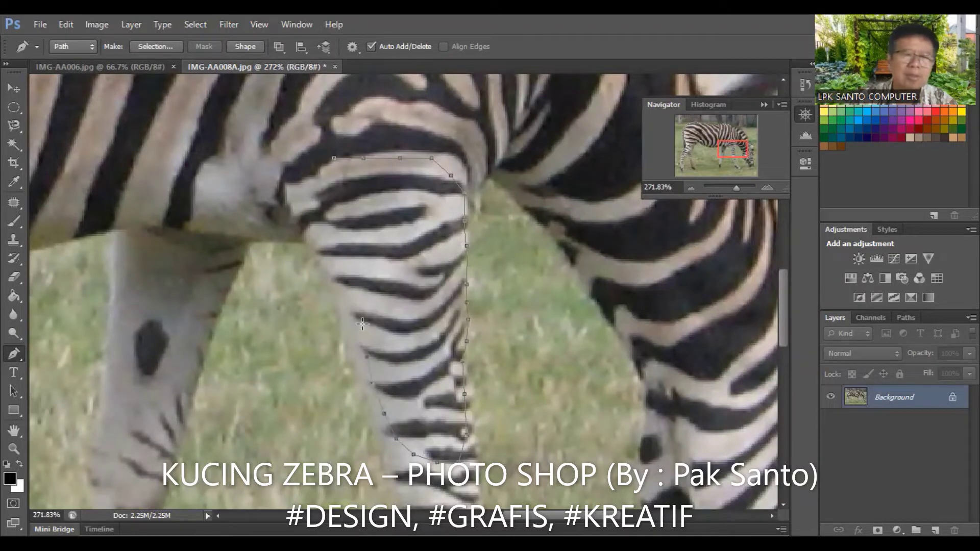
{"action": "left_click", "coordinate": [363, 323]}
{"action": "left_click", "coordinate": [359, 296]}
{"action": "left_click", "coordinate": [345, 262]}
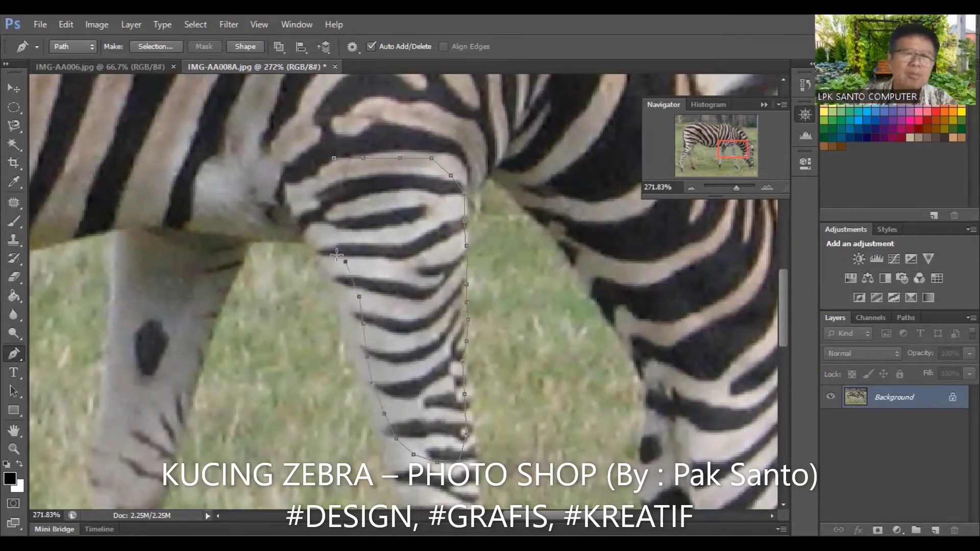
{"action": "left_click", "coordinate": [320, 230]}
{"action": "left_click", "coordinate": [315, 208]}
{"action": "left_click", "coordinate": [314, 189]}
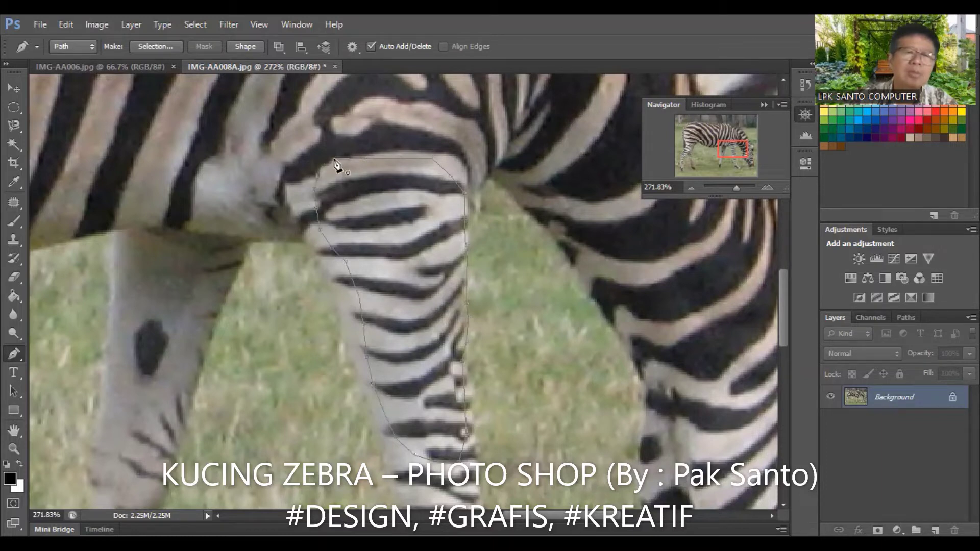
{"action": "left_click", "coordinate": [334, 160]}
- Convert the leg path into a new anti-aliased selection with a 0-pixel feather radius
{"action": "right_click", "coordinate": [376, 173]}
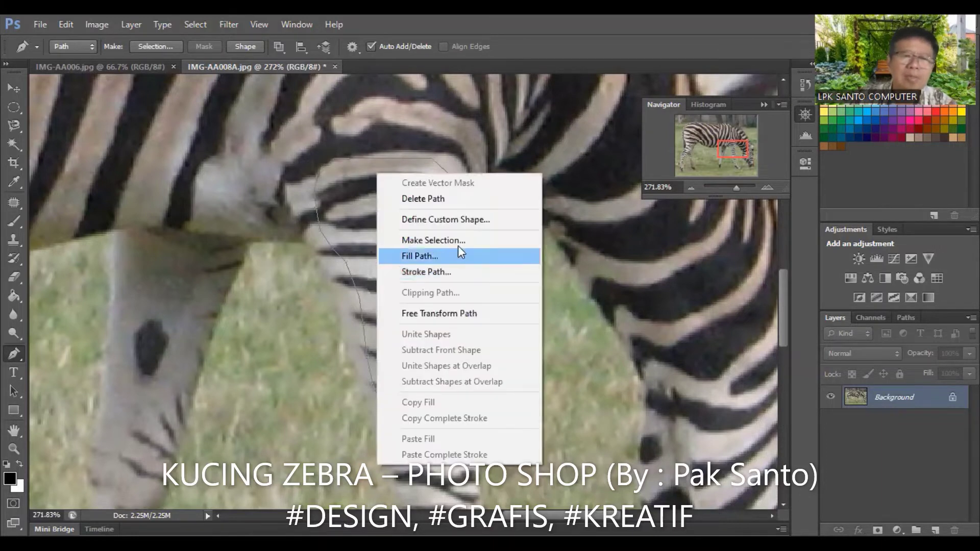
{"action": "left_click", "coordinate": [458, 241]}
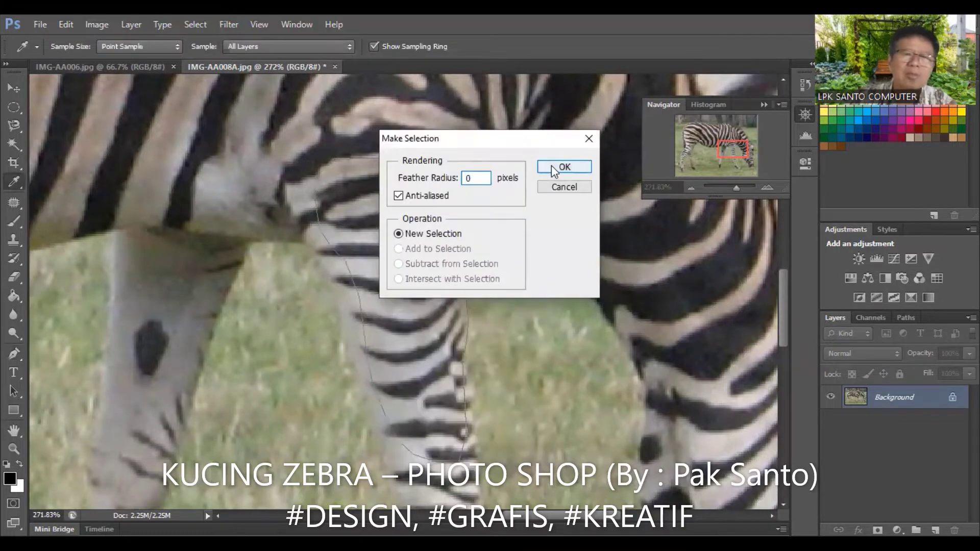
{"action": "left_click", "coordinate": [551, 166]}
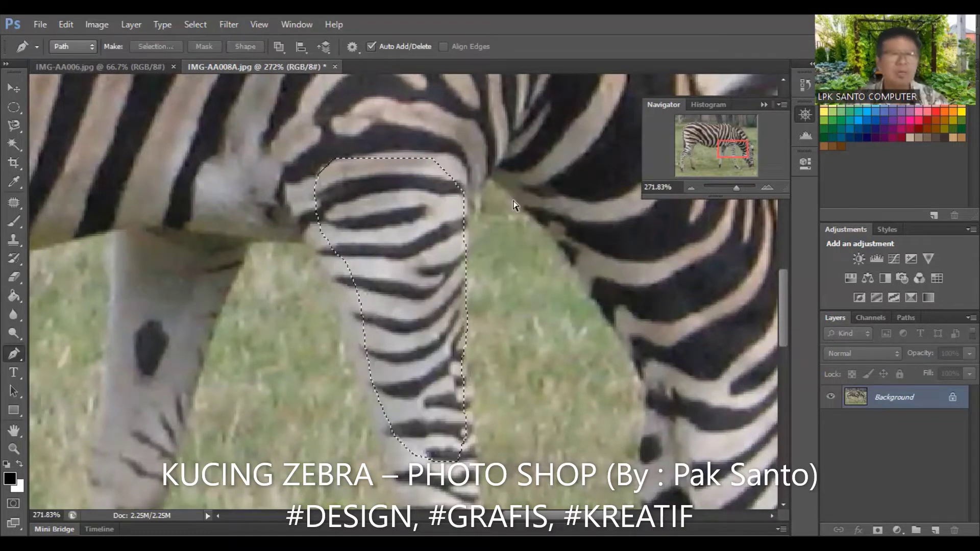
- Copy the selected leg stripes into IMG-AA006.jpg and move the pasted patch onto the cat's neck
{"action": "left_click", "coordinate": [151, 67]}
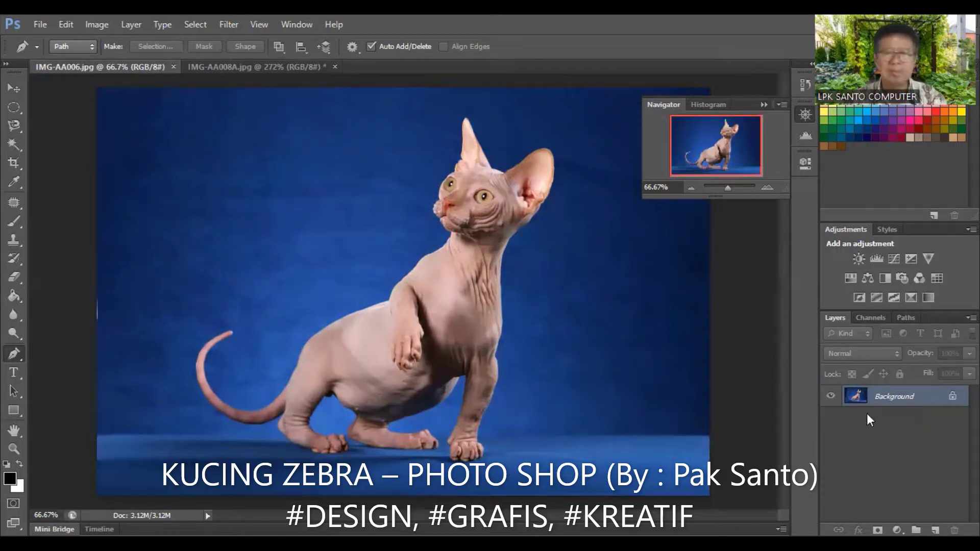
{"action": "key", "text": "ctrl+v"}
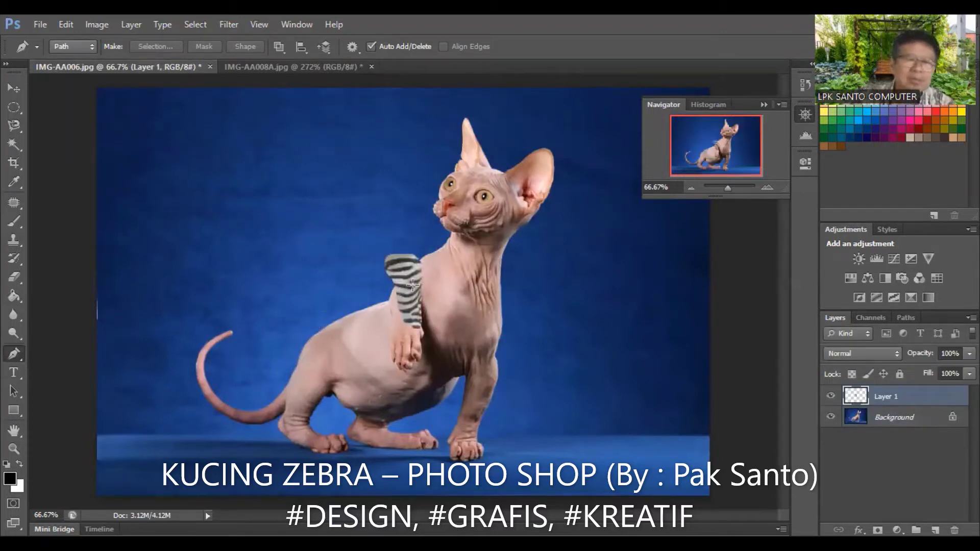
{"action": "left_click", "coordinate": [11, 89]}
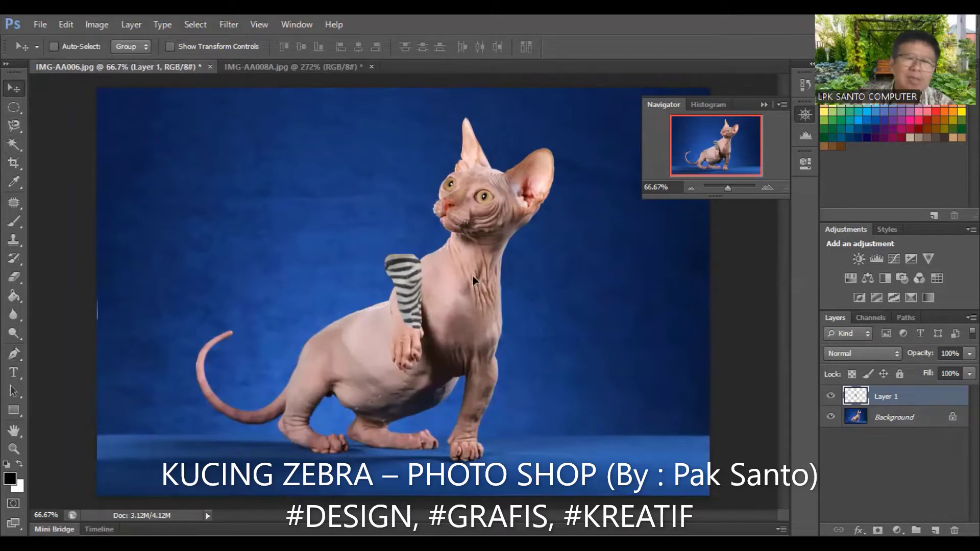
{"action": "left_click_drag", "start_coordinate": [404, 282], "coordinate": [485, 268]}
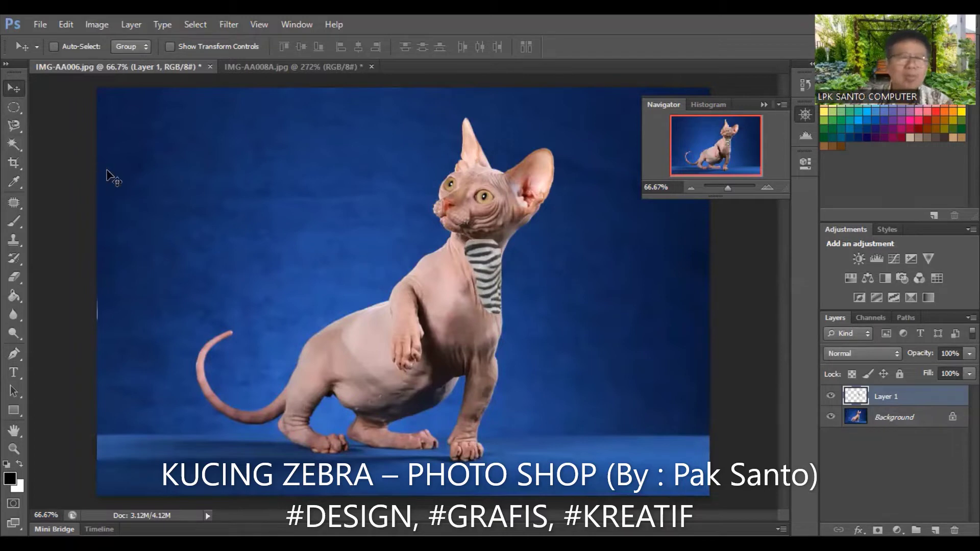
- Paste a second stripe patch and position it on the cat's chest directly below the first one
{"action": "key", "text": "ctrl+v"}
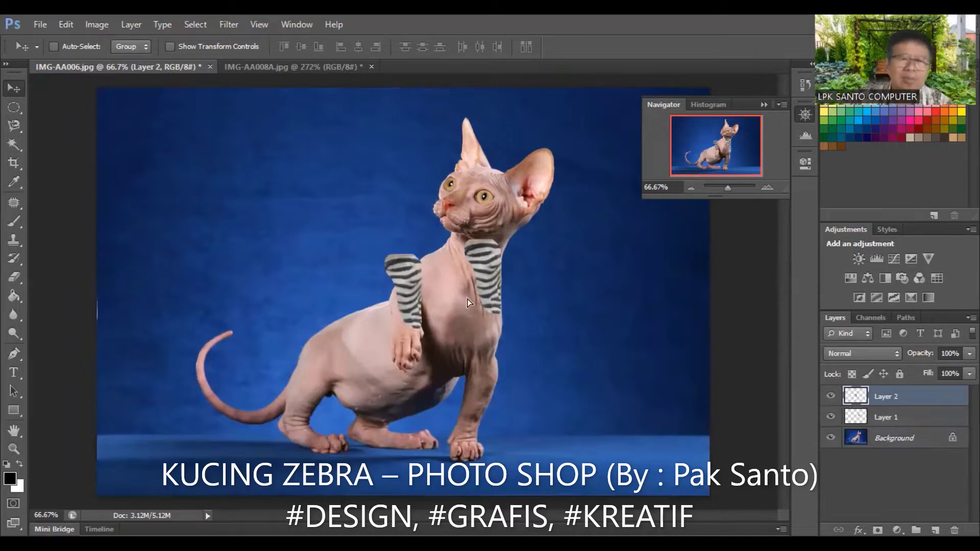
{"action": "left_click_drag", "start_coordinate": [393, 291], "coordinate": [454, 289]}
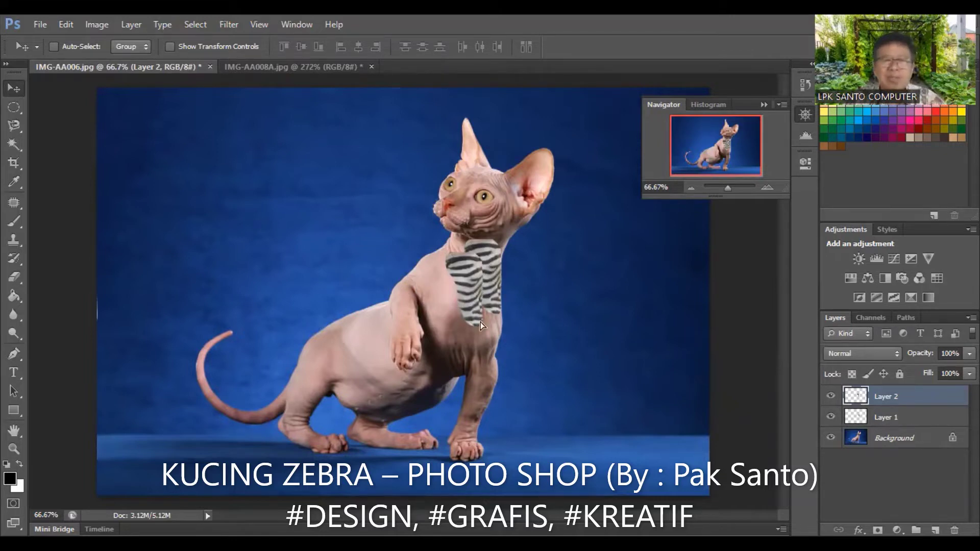
{"action": "key", "text": "ctrl+z"}
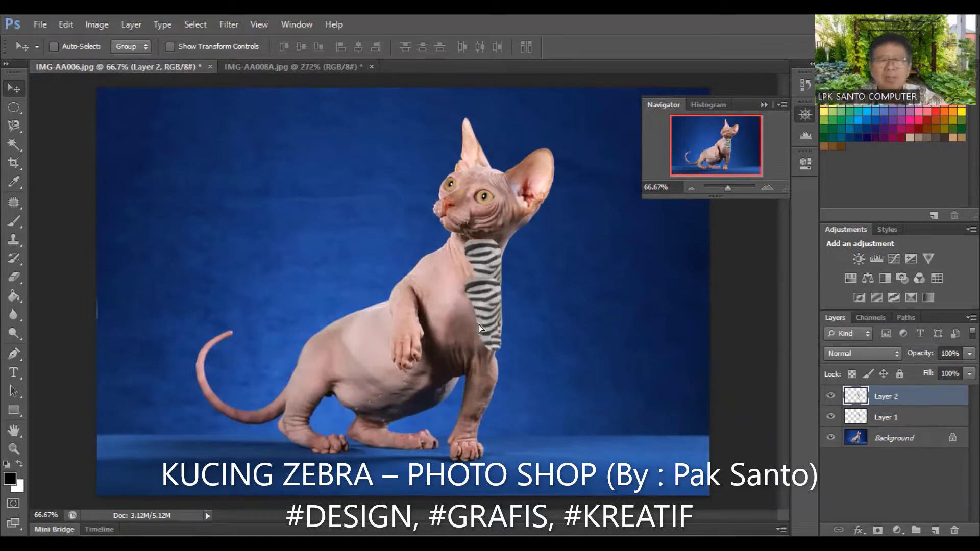
{"action": "key", "text": "ctrl+z"}
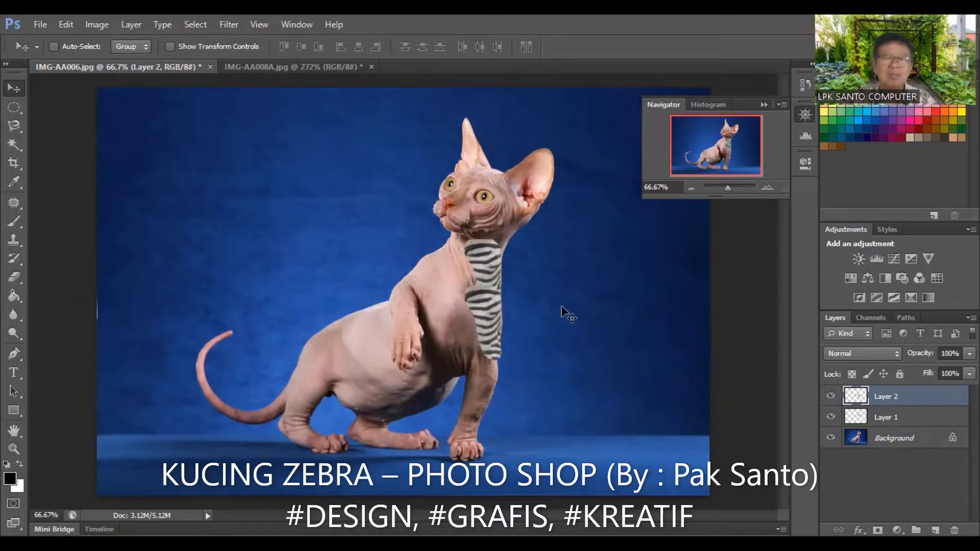
- Hide Layer 2 and Layer 1, the two stripe patches on the cat
{"action": "left_click", "coordinate": [831, 398]}
{"action": "left_click", "coordinate": [830, 417]}
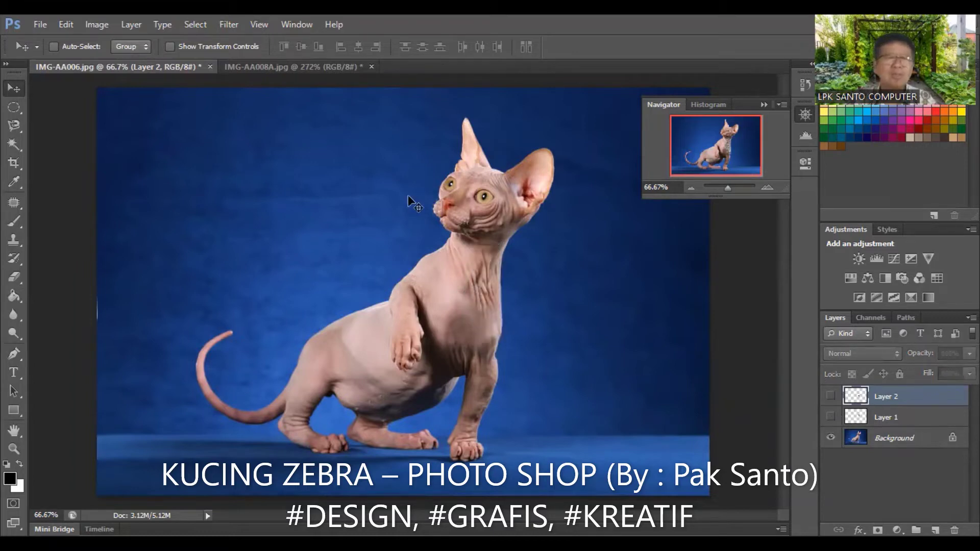
- In IMG-AA008A.jpg, start a new Pen path along the zebra's back from the rump to the shoulder
{"action": "left_click", "coordinate": [295, 66]}
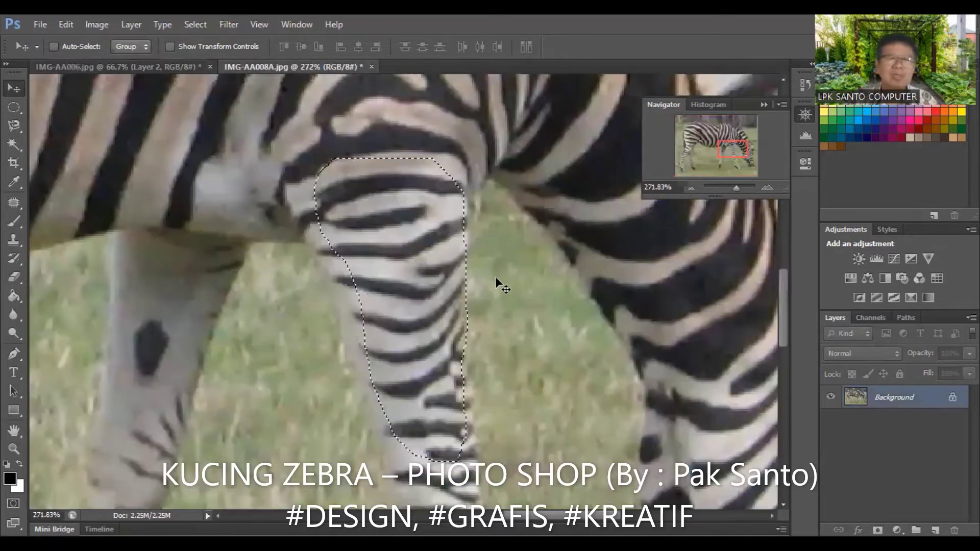
{"action": "scroll", "coordinate": [576, 280], "scroll_direction": "up", "scroll_amount": 4}
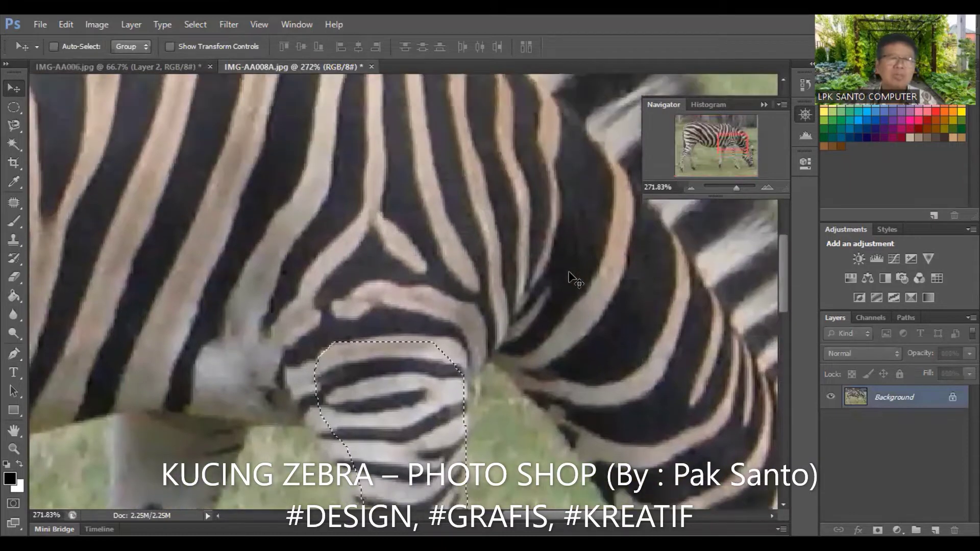
{"action": "scroll", "coordinate": [575, 280], "scroll_direction": "up", "scroll_amount": 3}
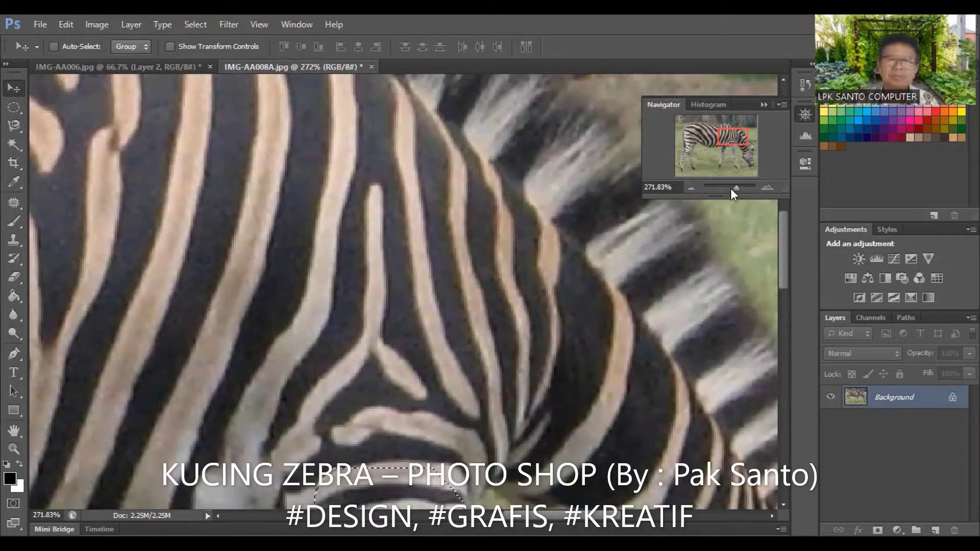
{"action": "left_click_drag", "start_coordinate": [735, 186], "coordinate": [727, 186]}
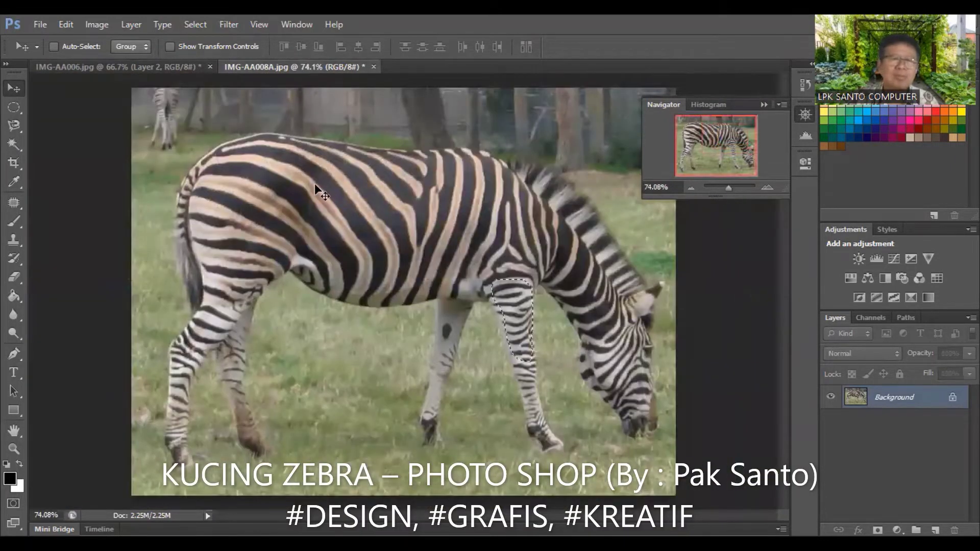
{"action": "left_click", "coordinate": [14, 125]}
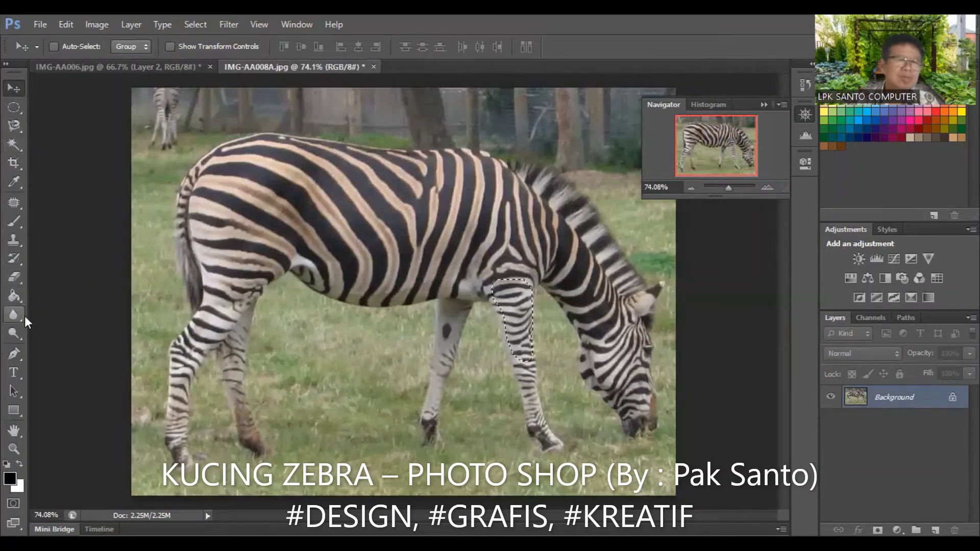
{"action": "left_click", "coordinate": [20, 354]}
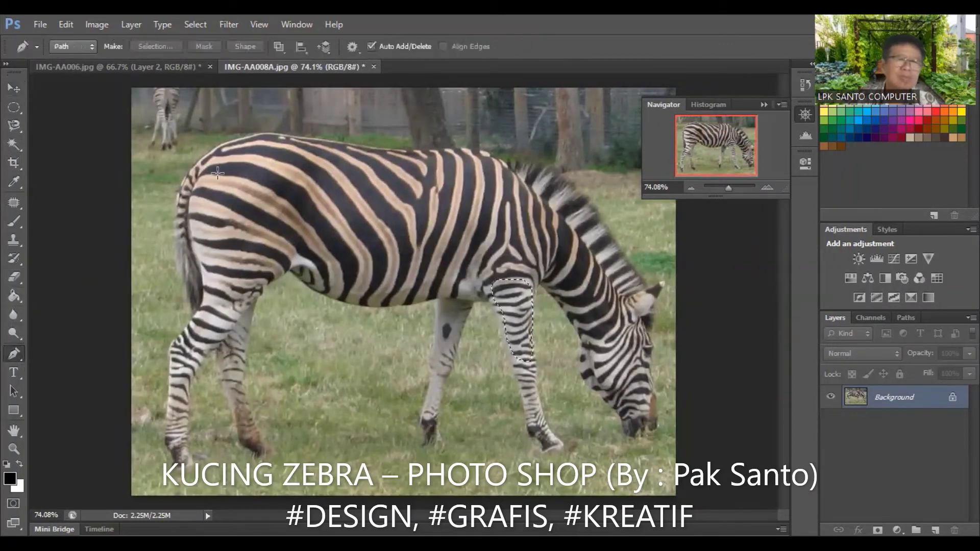
{"action": "left_click", "coordinate": [264, 133]}
{"action": "left_click", "coordinate": [280, 134]}
{"action": "left_click", "coordinate": [295, 137]}
{"action": "left_click", "coordinate": [311, 140]}
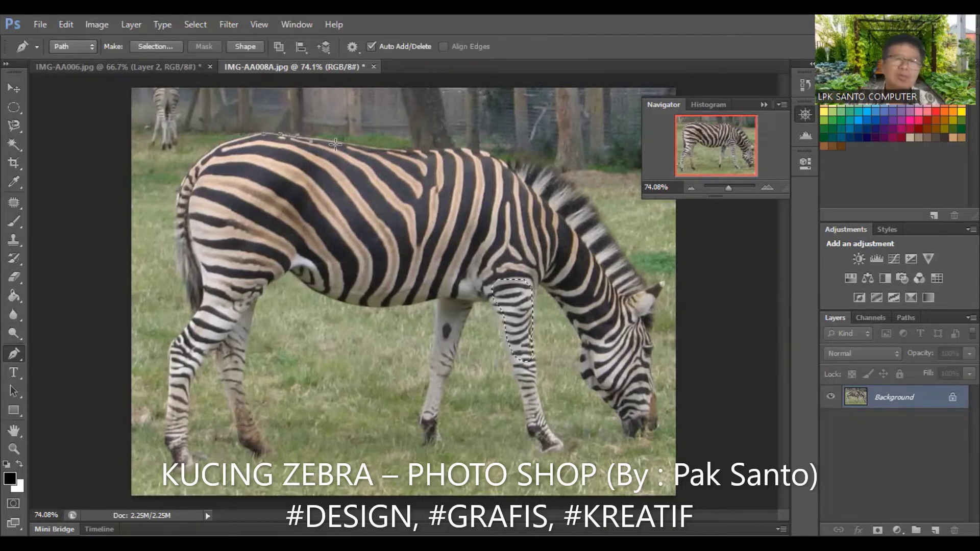
{"action": "left_click", "coordinate": [365, 146]}
{"action": "left_click", "coordinate": [411, 151]}
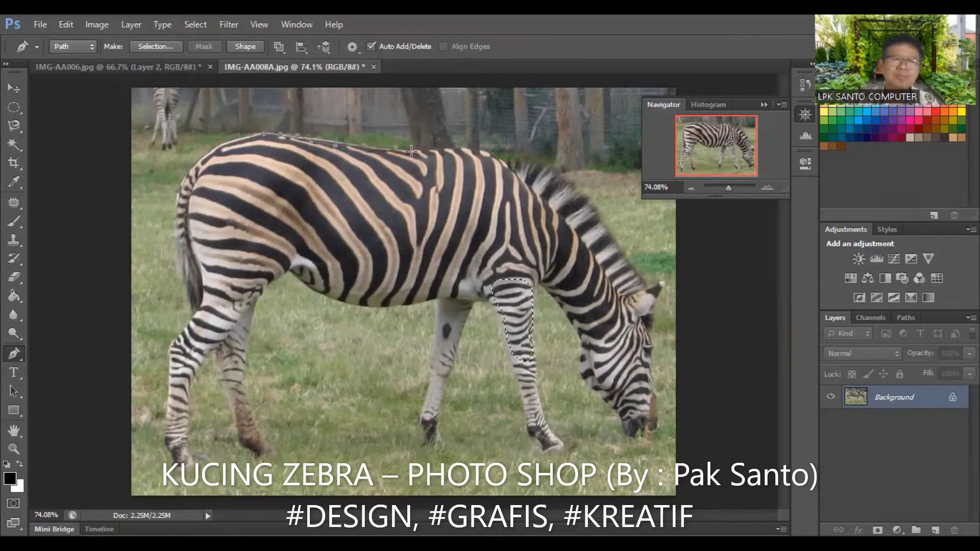
{"action": "left_click", "coordinate": [472, 152]}
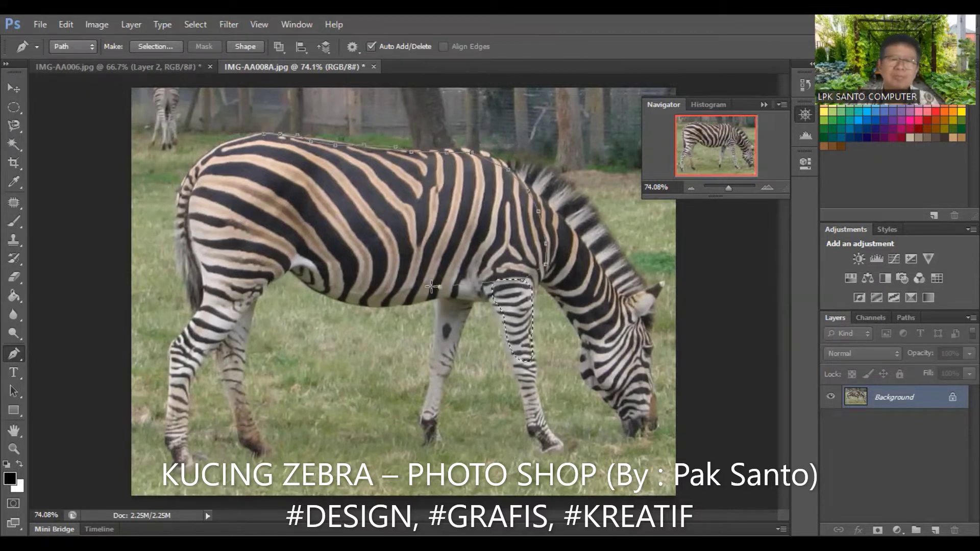
- Continue the Pen path along the zebra's belly, around the hindquarters and over the rump to close the body outline
{"action": "left_click", "coordinate": [403, 287]}
{"action": "left_click", "coordinate": [366, 281]}
{"action": "left_click", "coordinate": [335, 268]}
{"action": "left_click", "coordinate": [297, 261]}
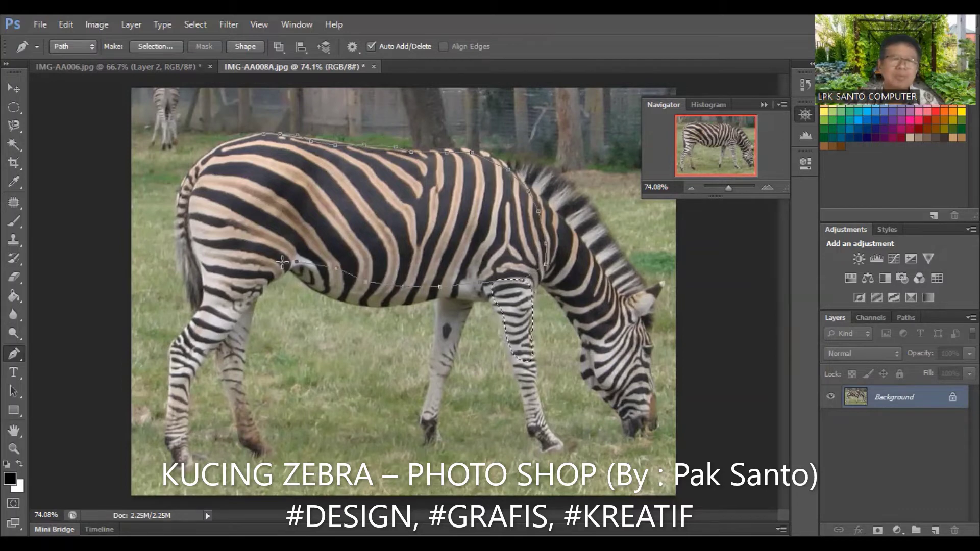
{"action": "left_click", "coordinate": [282, 262]}
{"action": "left_click", "coordinate": [263, 266]}
{"action": "left_click", "coordinate": [219, 259]}
{"action": "left_click", "coordinate": [187, 238]}
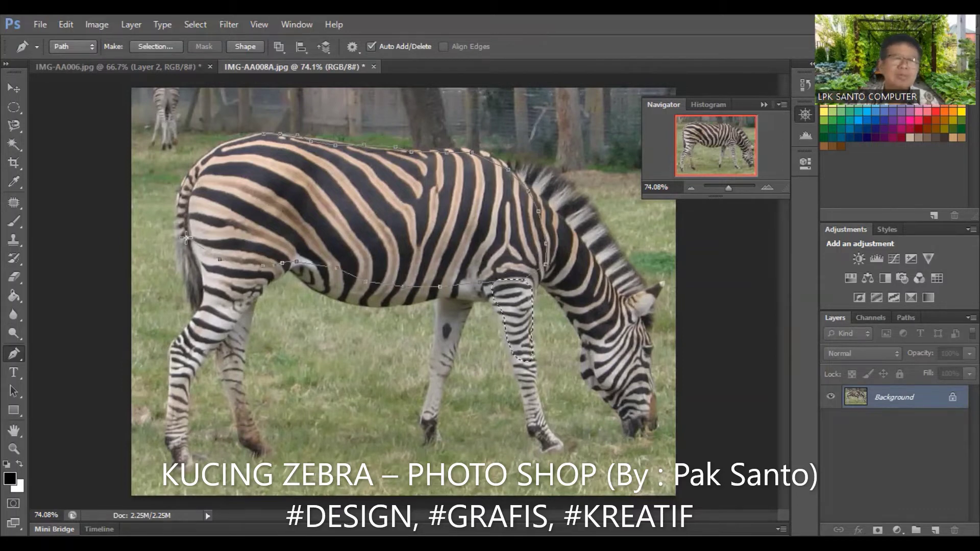
{"action": "left_click", "coordinate": [182, 207]}
{"action": "left_click", "coordinate": [195, 184]}
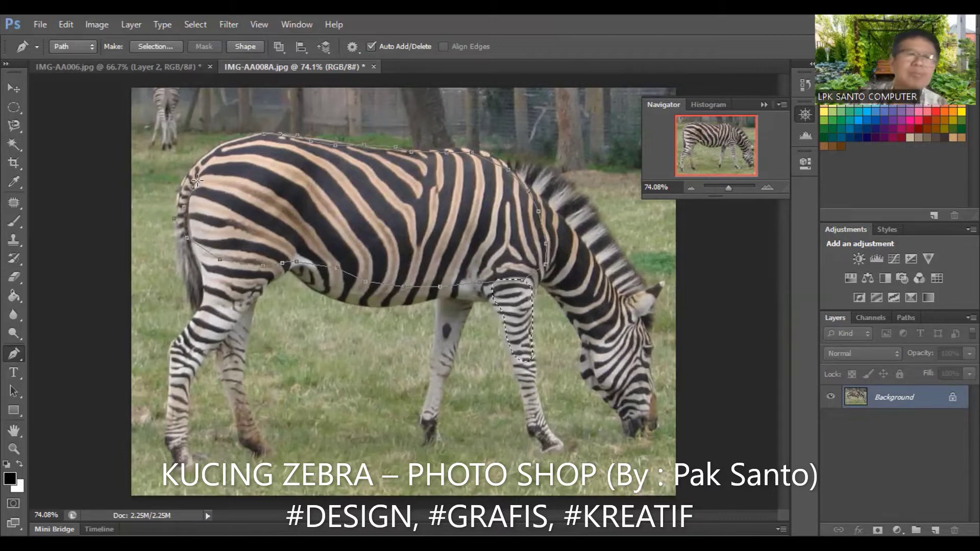
{"action": "left_click", "coordinate": [237, 152]}
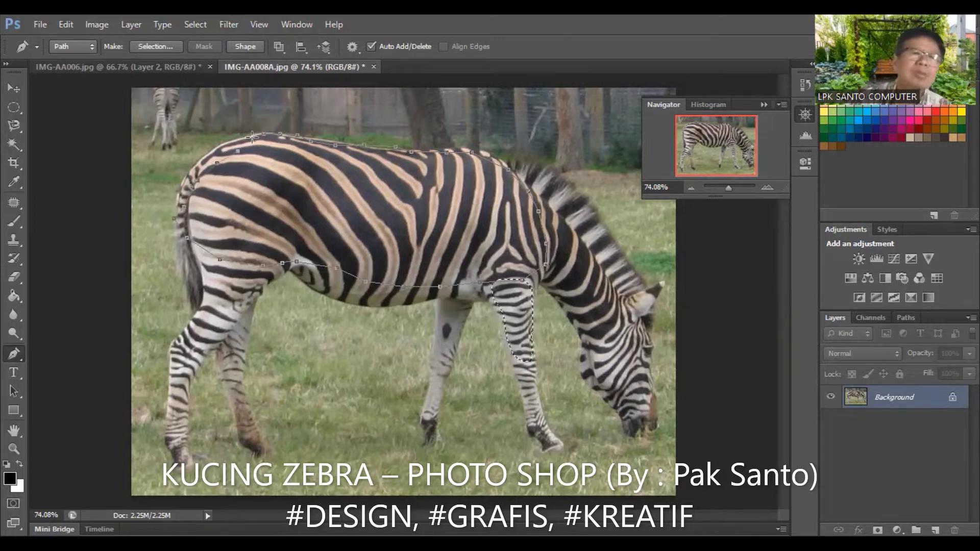
{"action": "left_click", "coordinate": [262, 136]}
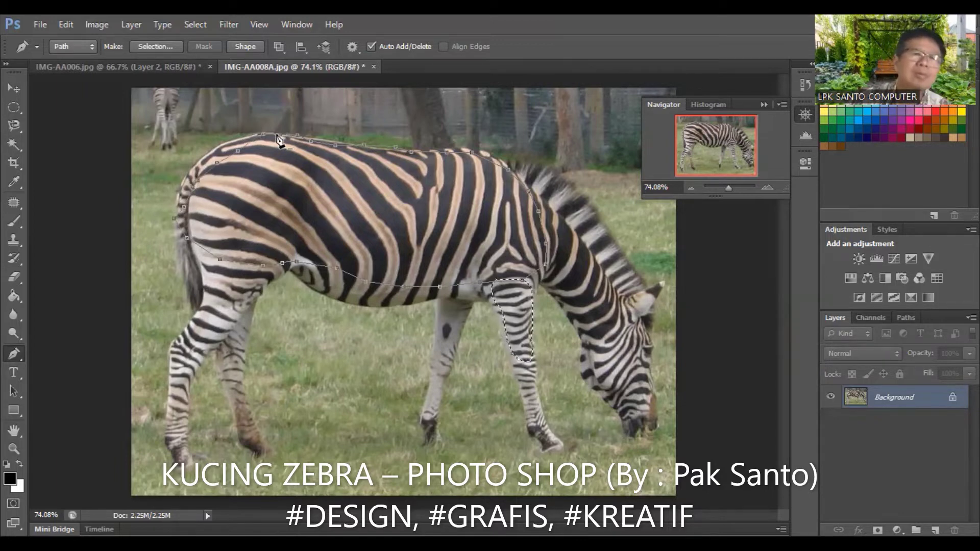
- Convert the closed body path into a new anti-aliased selection with a feather radius of 0 pixels
{"action": "right_click", "coordinate": [339, 166]}
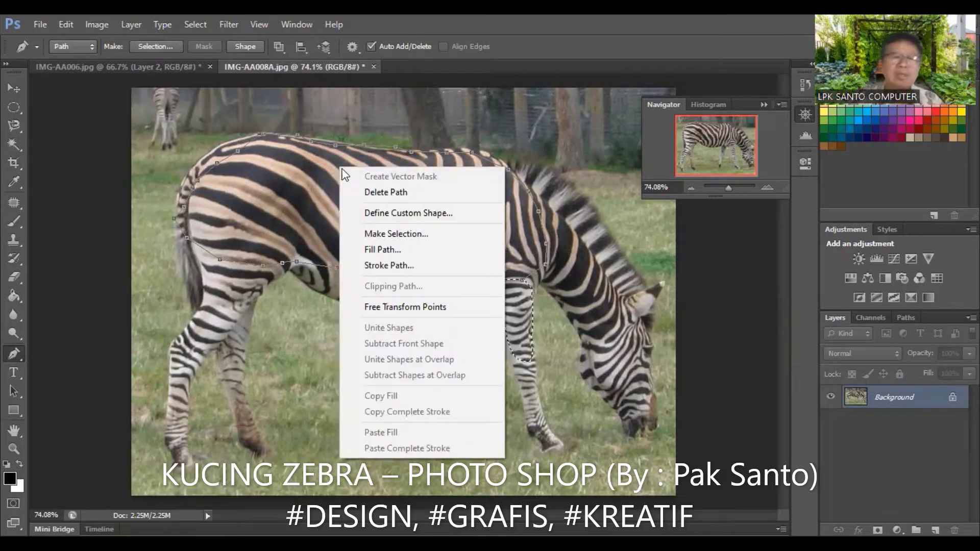
{"action": "left_click", "coordinate": [384, 235]}
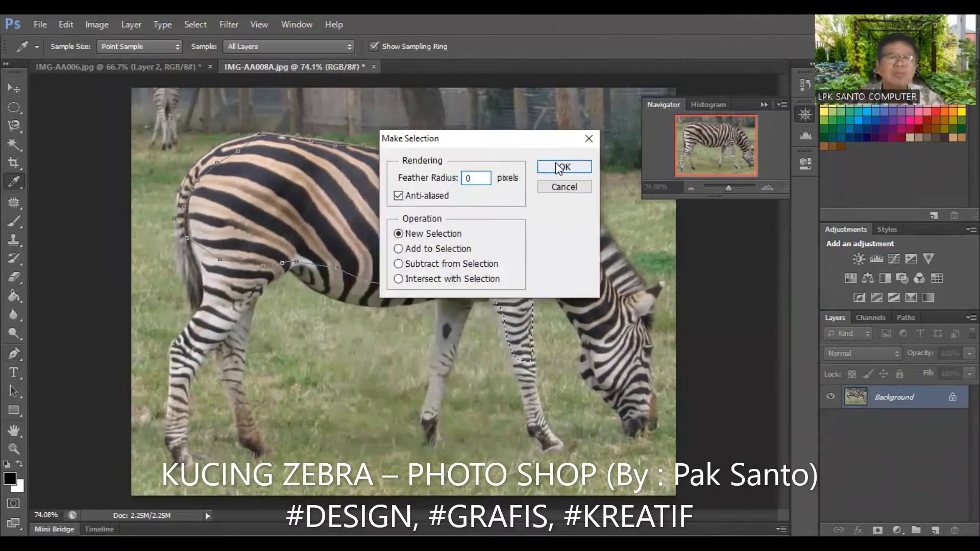
{"action": "left_click", "coordinate": [551, 168]}
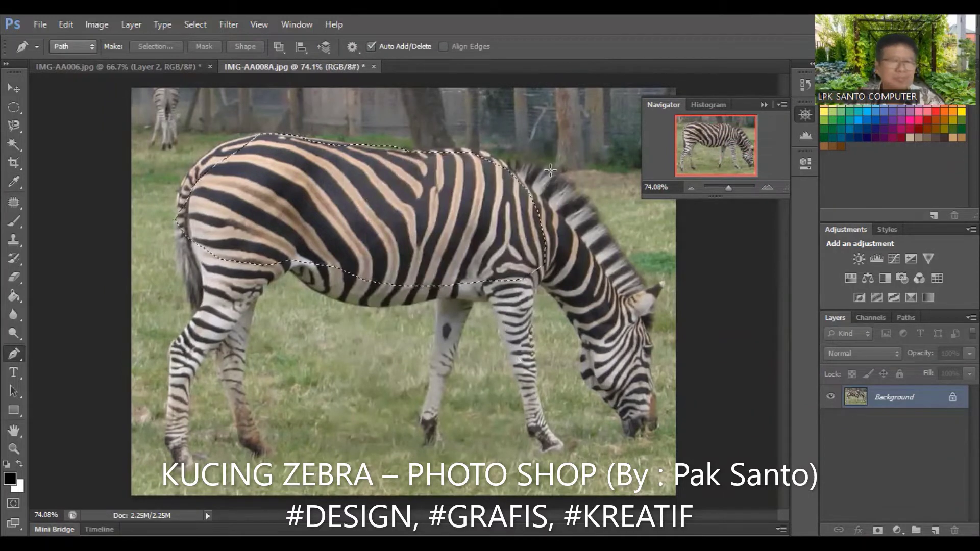
- Copy the selected body stripes into IMG-AA006.jpg, then rotate the patch to about -49° and move it over the cat's body
{"action": "left_click", "coordinate": [181, 67]}
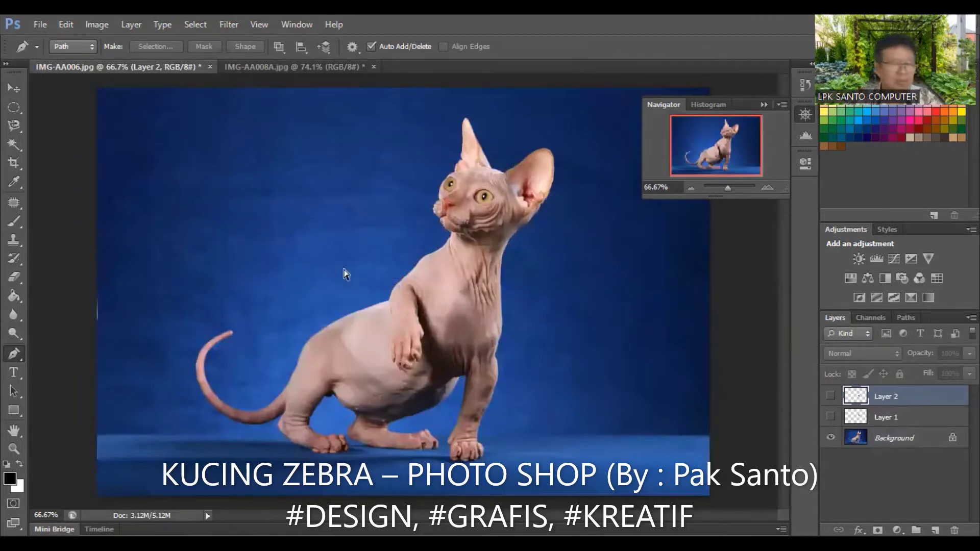
{"action": "key", "text": "ctrl+v"}
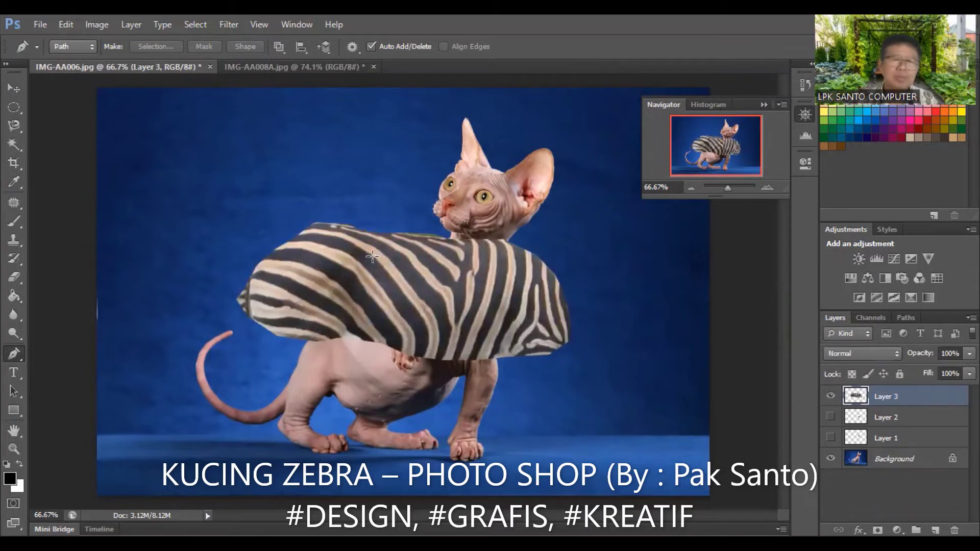
{"action": "left_click", "coordinate": [65, 25]}
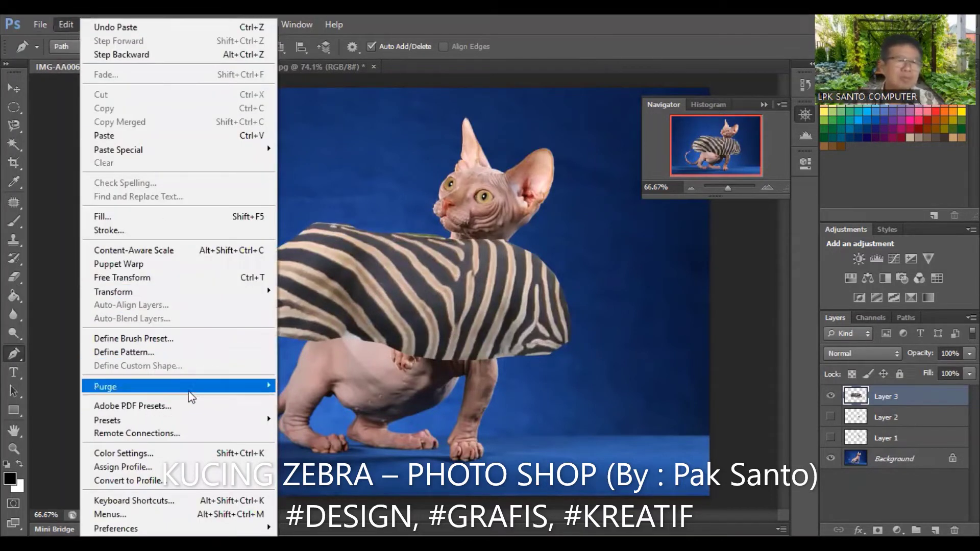
{"action": "left_click", "coordinate": [209, 279]}
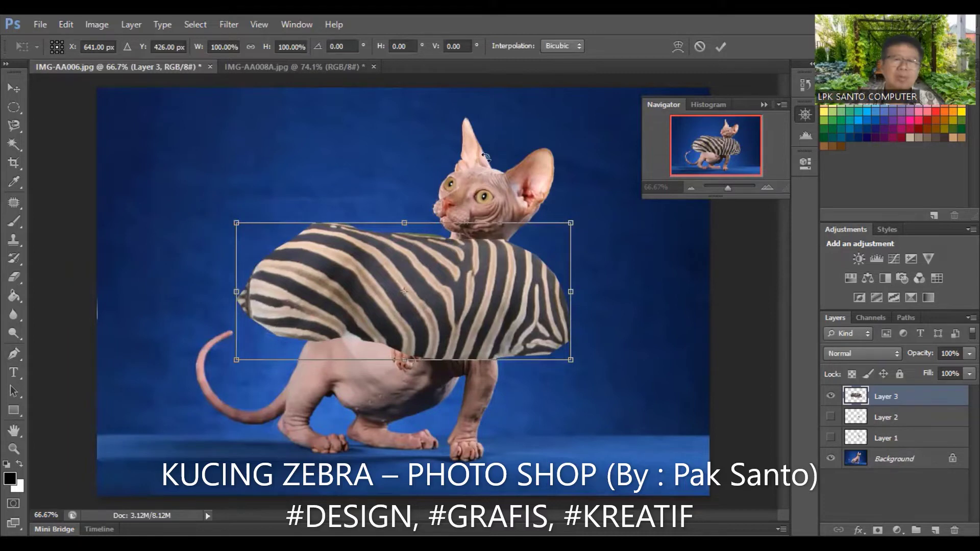
{"action": "left_click_drag", "start_coordinate": [458, 147], "coordinate": [336, 161]}
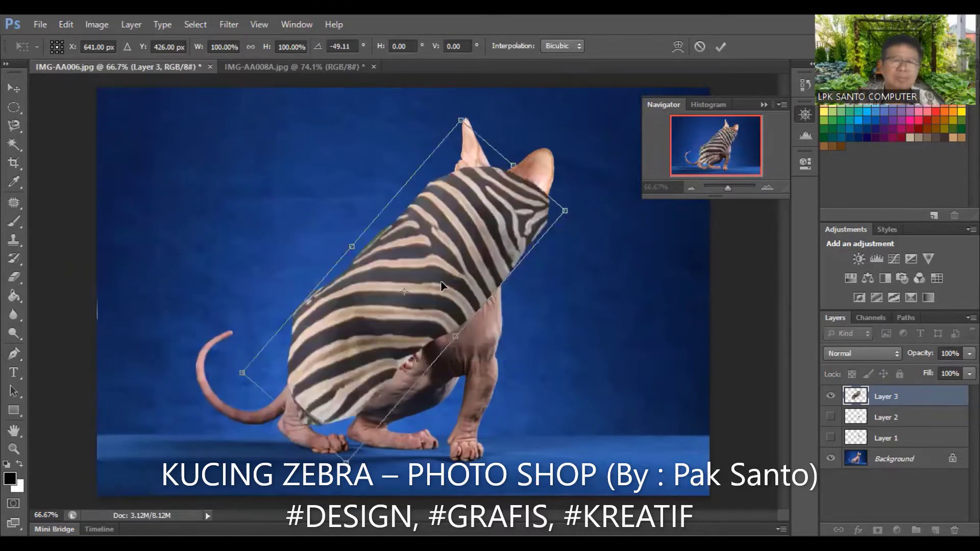
{"action": "left_click_drag", "start_coordinate": [453, 299], "coordinate": [467, 315]}
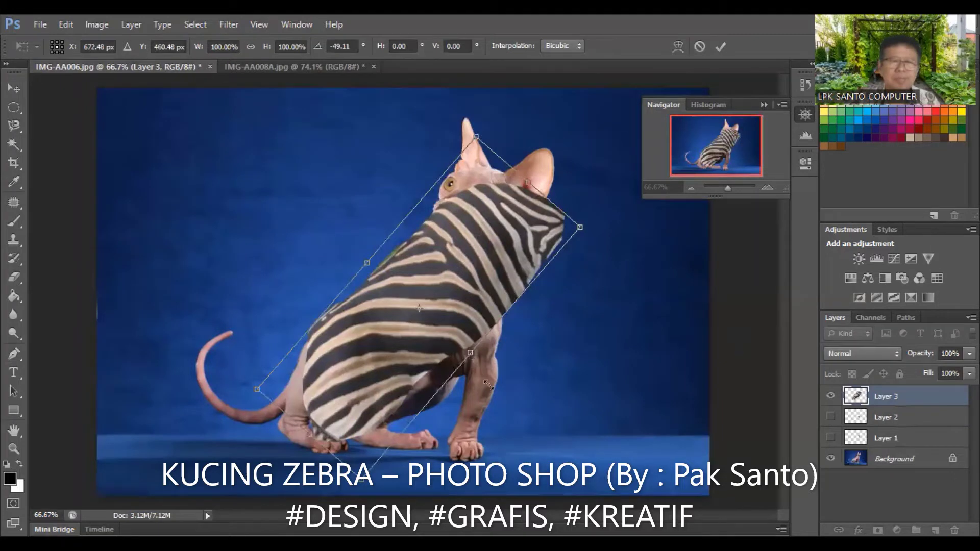
- Enlarge the rotated stripe patch to about 117% width and 209% height and shift it up over the cat's head
{"action": "left_click_drag", "start_coordinate": [470, 352], "coordinate": [496, 374]}
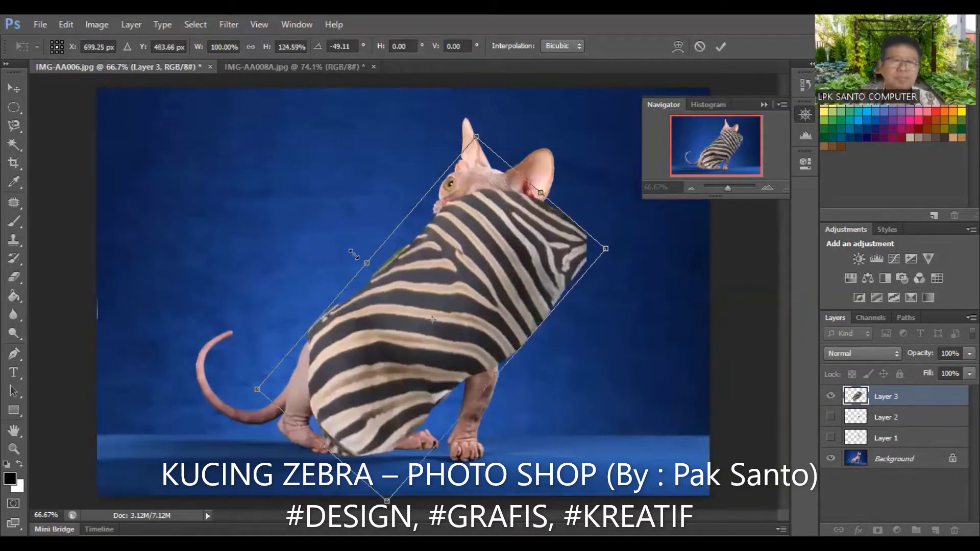
{"action": "left_click_drag", "start_coordinate": [442, 283], "coordinate": [428, 297]}
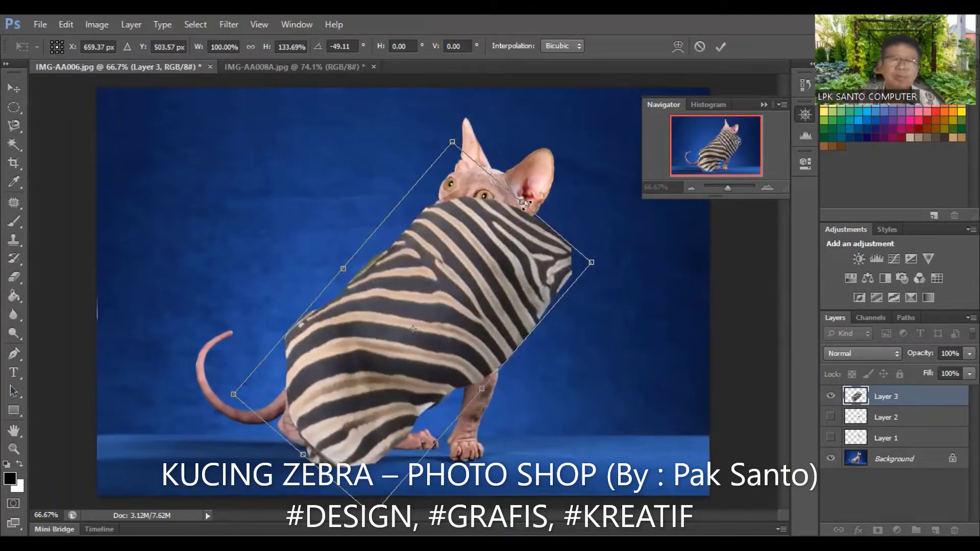
{"action": "left_click_drag", "start_coordinate": [463, 140], "coordinate": [465, 96]}
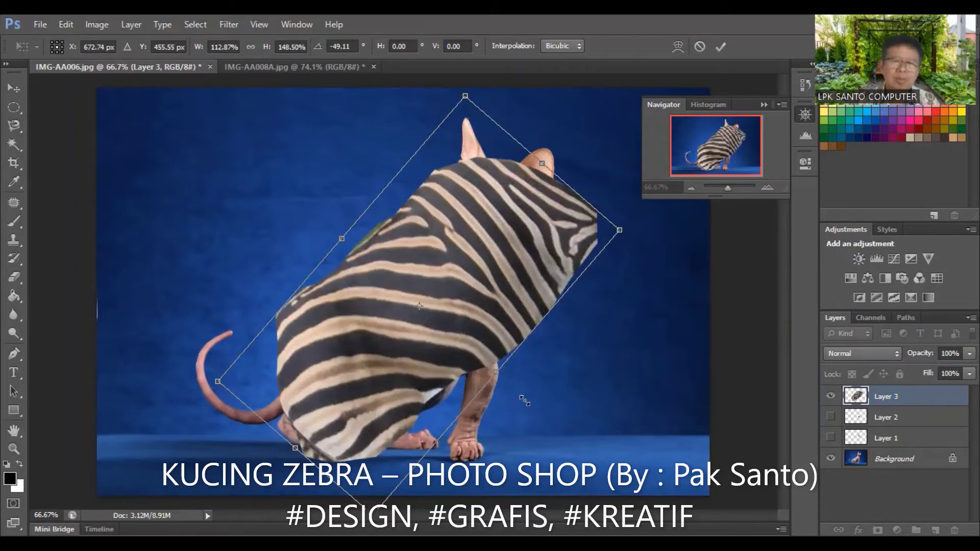
{"action": "left_click_drag", "start_coordinate": [495, 372], "coordinate": [550, 419]}
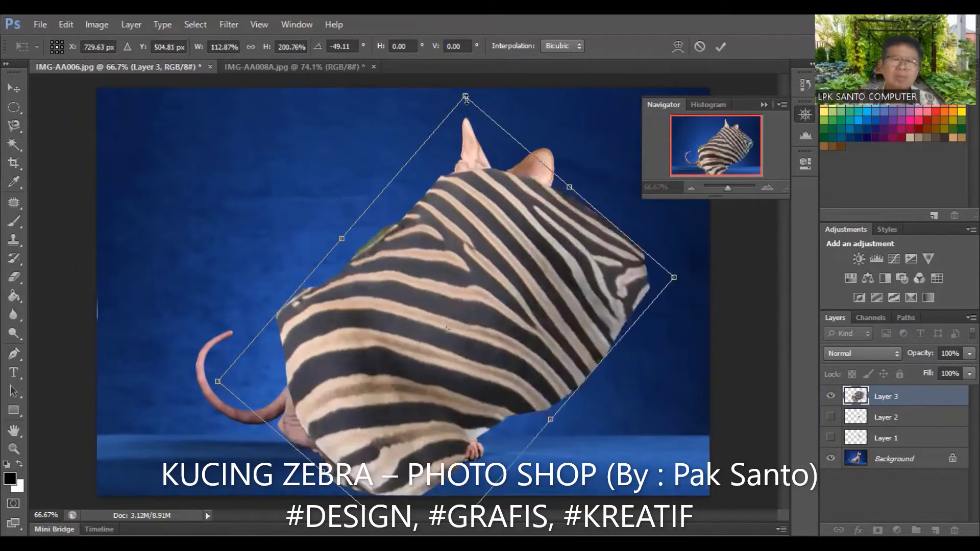
{"action": "left_click_drag", "start_coordinate": [569, 186], "coordinate": [573, 173]}
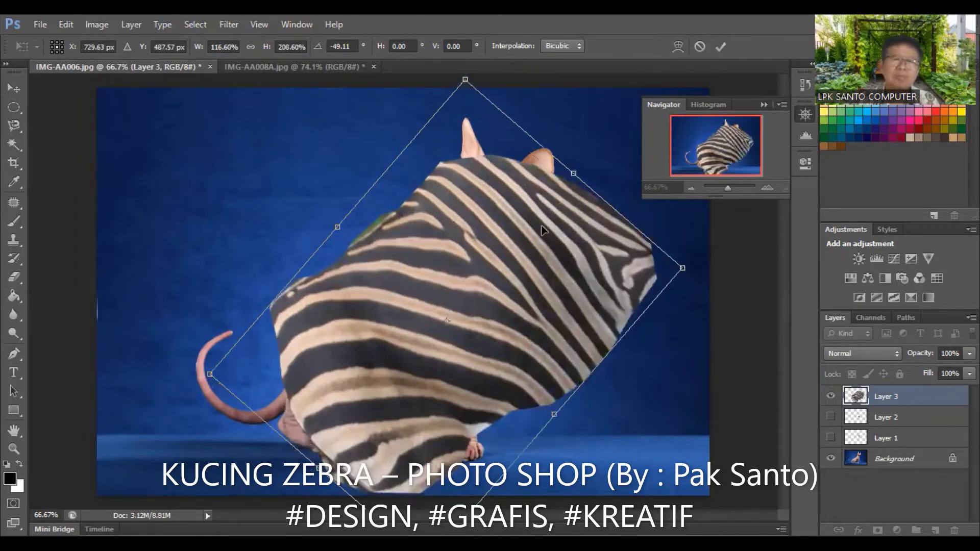
{"action": "left_click_drag", "start_coordinate": [538, 217], "coordinate": [535, 196]}
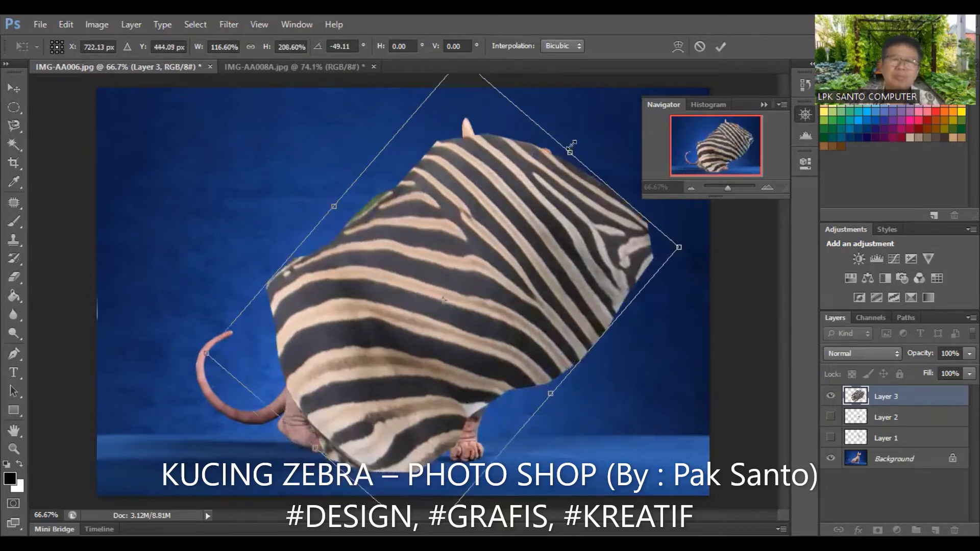
- Stretch the stripe patch further to about 153% width and 263% height so it covers the whole cat, and apply the transform
{"action": "left_click_drag", "start_coordinate": [574, 135], "coordinate": [584, 124]}
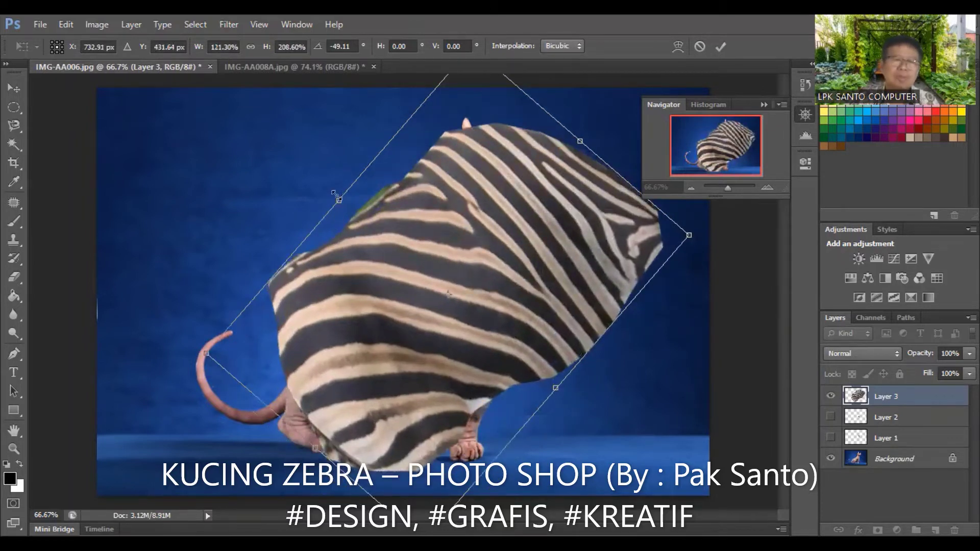
{"action": "left_click_drag", "start_coordinate": [339, 200], "coordinate": [330, 195]}
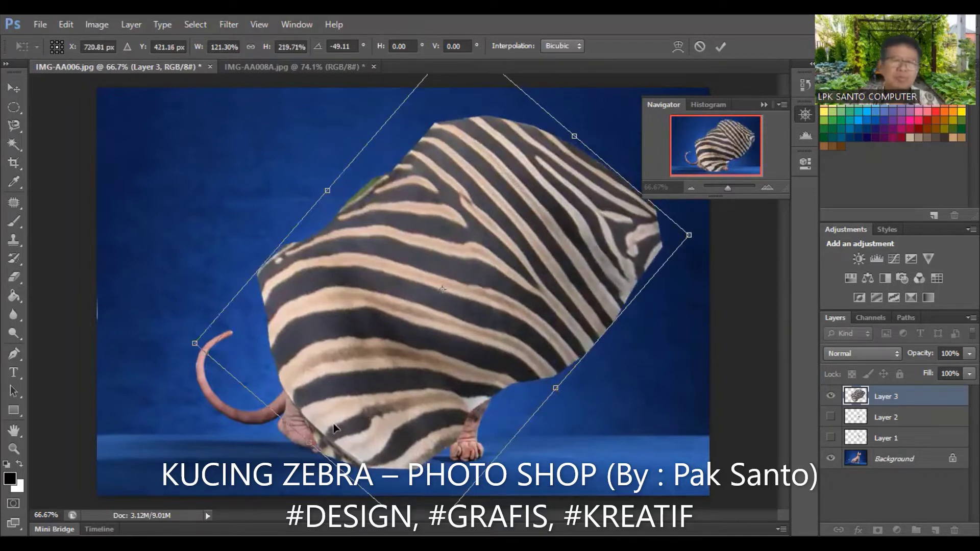
{"action": "left_click_drag", "start_coordinate": [555, 388], "coordinate": [579, 408]}
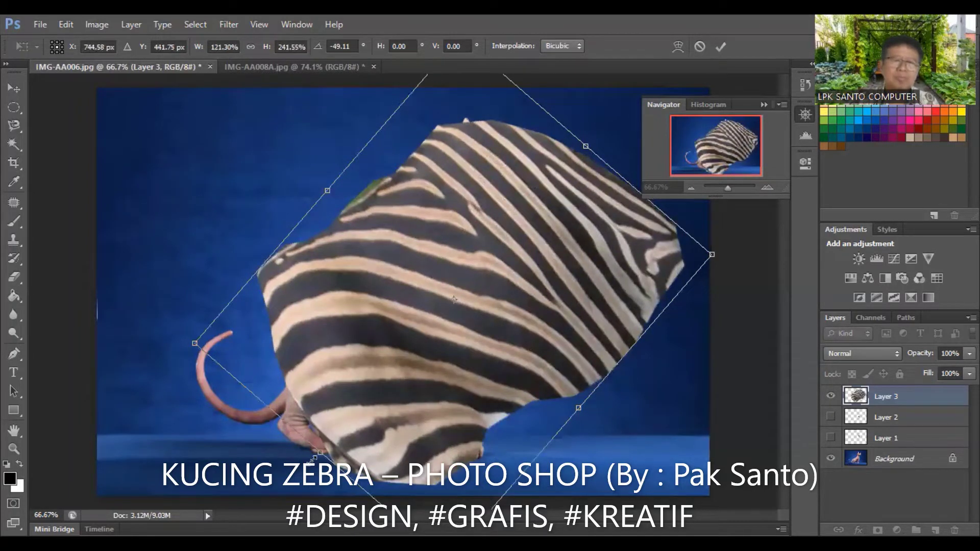
{"action": "left_click_drag", "start_coordinate": [321, 452], "coordinate": [292, 484]}
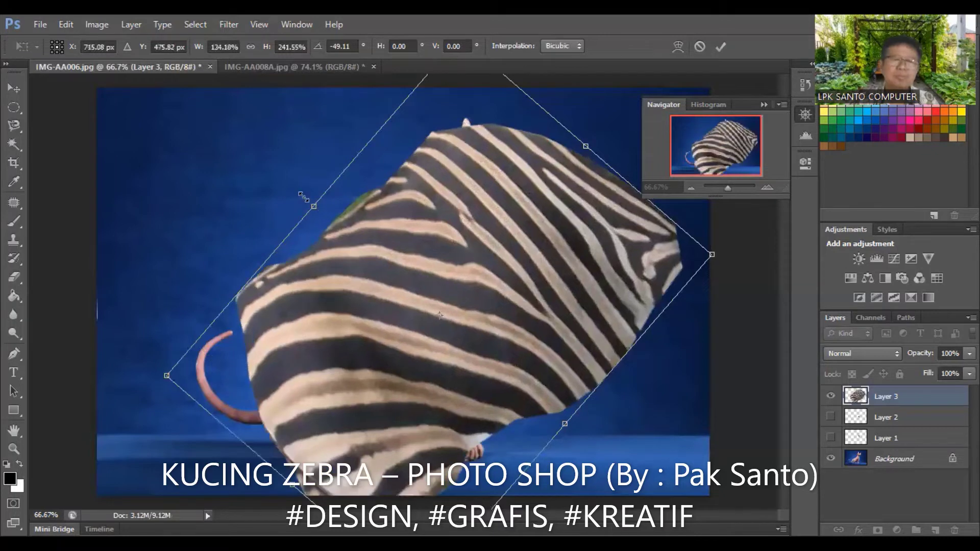
{"action": "left_click_drag", "start_coordinate": [314, 206], "coordinate": [296, 192]}
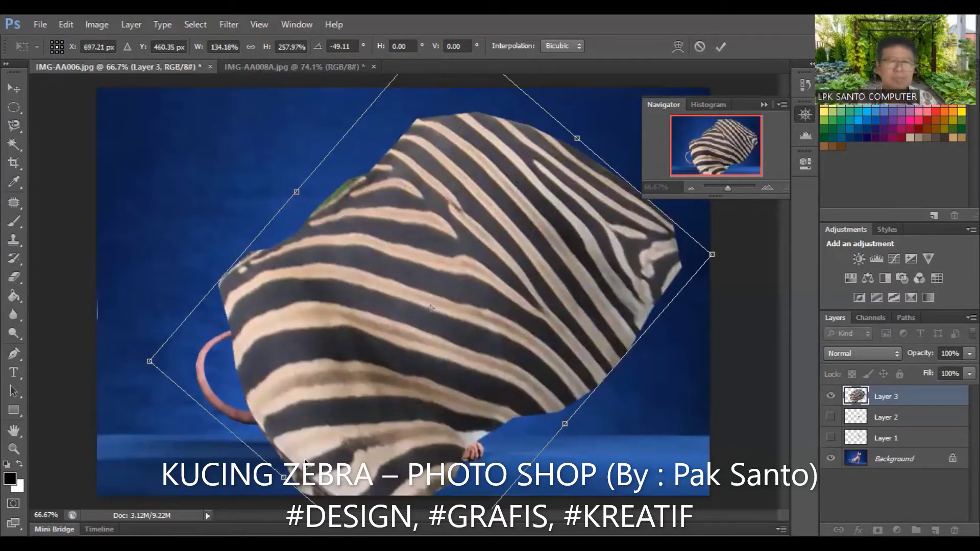
{"action": "left_click_drag", "start_coordinate": [284, 477], "coordinate": [224, 506]}
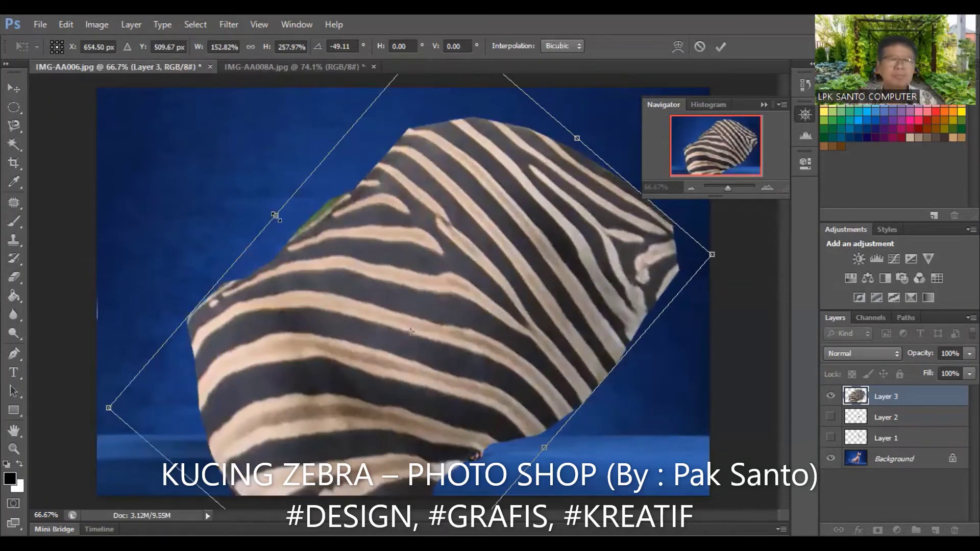
{"action": "left_click_drag", "start_coordinate": [269, 209], "coordinate": [265, 205]}
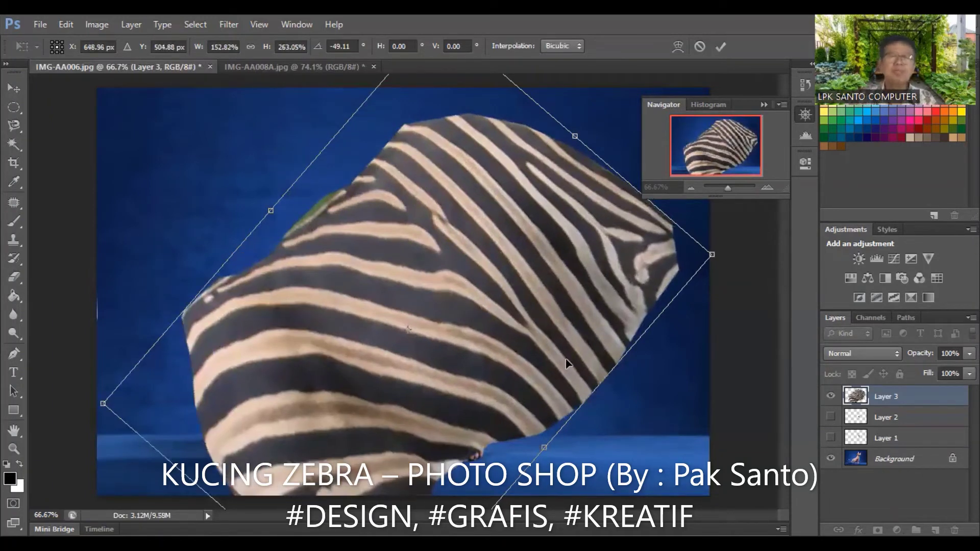
{"action": "key", "text": "Return"}
- Set the blend mode of Layer 3, the large stripe patch, to Multiply
{"action": "key", "text": "p"}
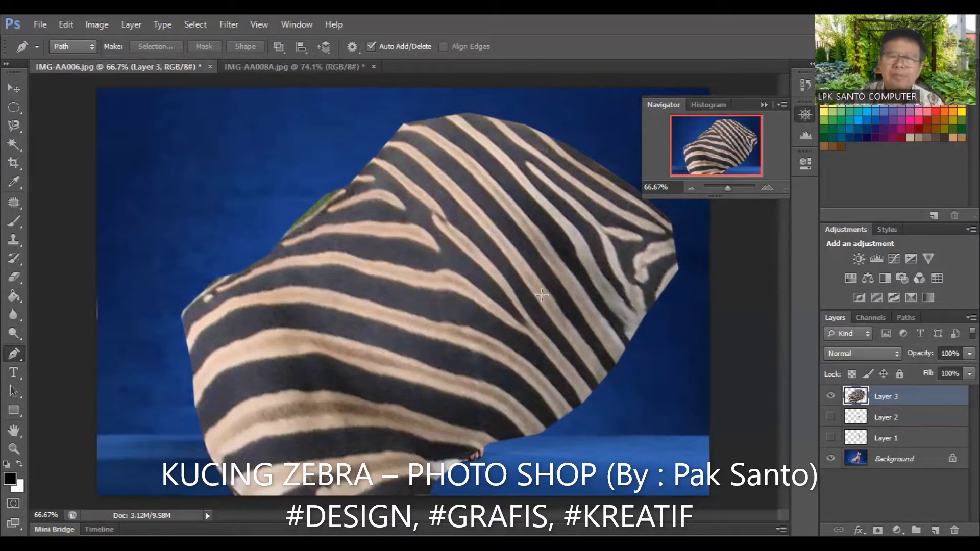
{"action": "left_click", "coordinate": [896, 357]}
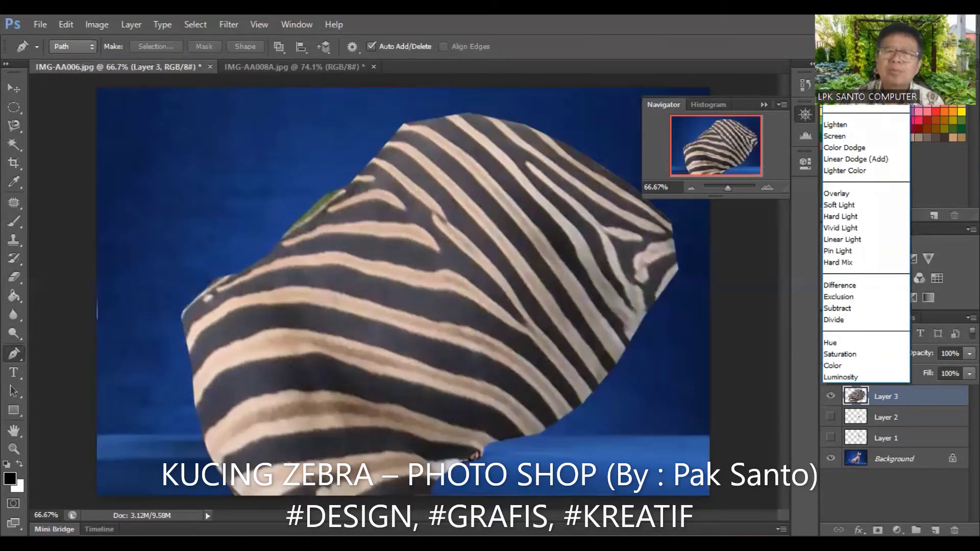
{"action": "left_click", "coordinate": [842, 67]}
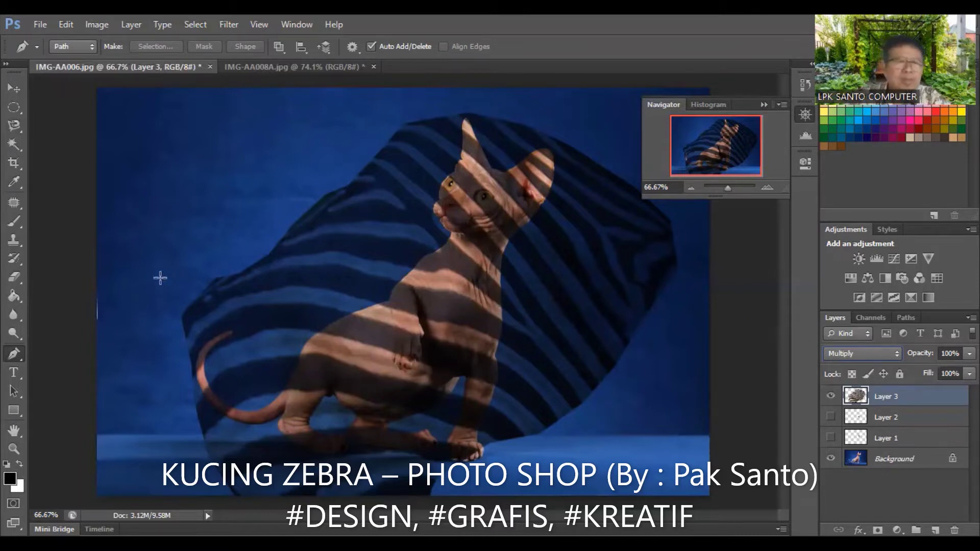
- Erase the excess stripes of Layer 3 in front of the cat's face and above its back with a 70 px eraser
{"action": "left_click", "coordinate": [19, 278]}
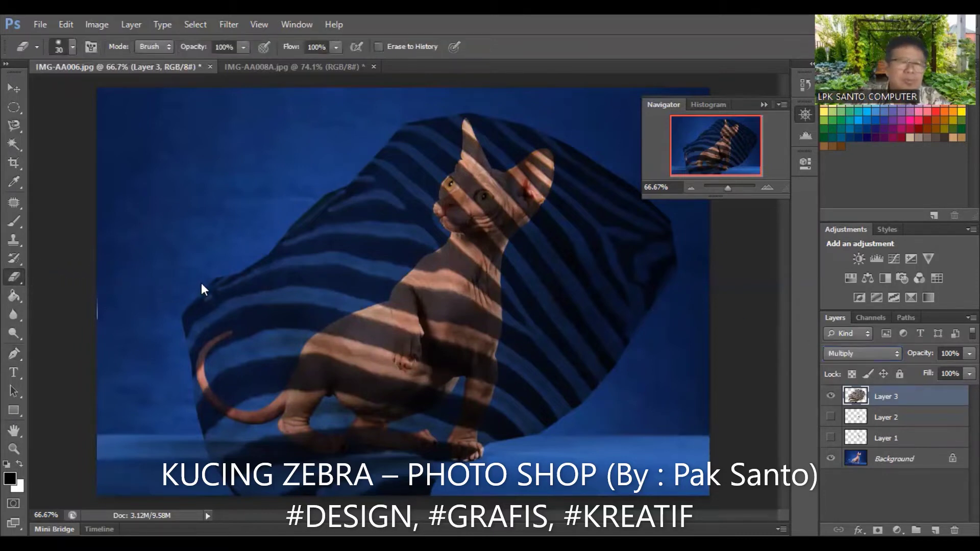
{"action": "mouse_move", "coordinate": [243, 268]}
{"action": "left_mouse_down"}
{"action": "mouse_move", "coordinate": [245, 298]}
{"action": "mouse_move", "coordinate": [282, 281]}
{"action": "mouse_move", "coordinate": [275, 292]}
{"action": "mouse_move", "coordinate": [281, 267]}
{"action": "left_mouse_up"}
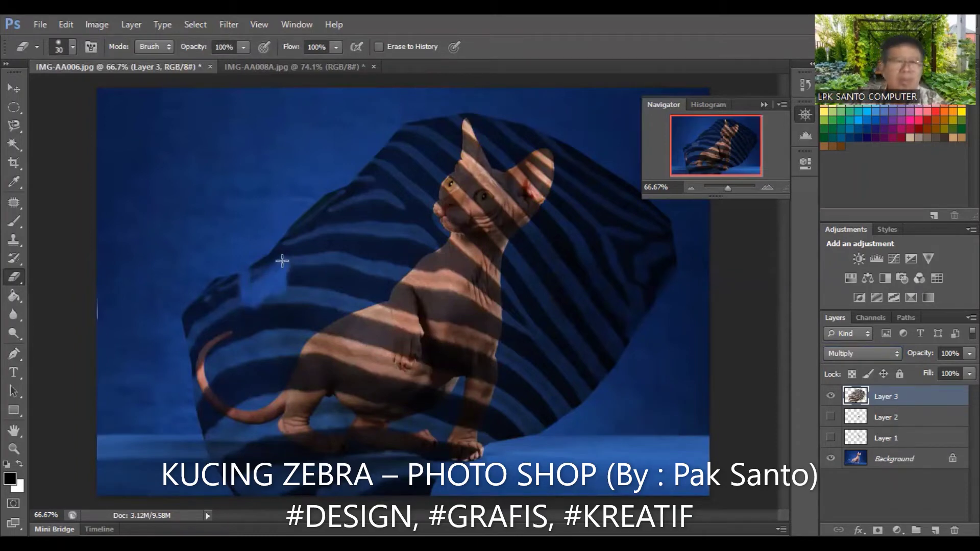
{"action": "key", "text": "bracketright"}
{"action": "key", "text": "bracketright"}
{"action": "key", "text": "bracketright"}
{"action": "mouse_move", "coordinate": [304, 250]}
{"action": "left_mouse_down"}
{"action": "mouse_move", "coordinate": [304, 283]}
{"action": "mouse_move", "coordinate": [295, 260]}
{"action": "mouse_move", "coordinate": [252, 281]}
{"action": "mouse_move", "coordinate": [276, 300]}
{"action": "mouse_move", "coordinate": [295, 297]}
{"action": "mouse_move", "coordinate": [283, 317]}
{"action": "mouse_move", "coordinate": [393, 240]}
{"action": "mouse_move", "coordinate": [341, 245]}
{"action": "mouse_move", "coordinate": [357, 219]}
{"action": "mouse_move", "coordinate": [322, 232]}
{"action": "mouse_move", "coordinate": [351, 235]}
{"action": "mouse_move", "coordinate": [393, 217]}
{"action": "mouse_move", "coordinate": [422, 246]}
{"action": "mouse_move", "coordinate": [370, 294]}
{"action": "mouse_move", "coordinate": [352, 297]}
{"action": "mouse_move", "coordinate": [351, 278]}
{"action": "mouse_move", "coordinate": [336, 310]}
{"action": "mouse_move", "coordinate": [286, 323]}
{"action": "mouse_move", "coordinate": [258, 311]}
{"action": "mouse_move", "coordinate": [258, 322]}
{"action": "mouse_move", "coordinate": [299, 252]}
{"action": "mouse_move", "coordinate": [380, 181]}
{"action": "mouse_move", "coordinate": [380, 224]}
{"action": "mouse_move", "coordinate": [404, 154]}
{"action": "mouse_move", "coordinate": [370, 203]}
{"action": "left_mouse_up"}
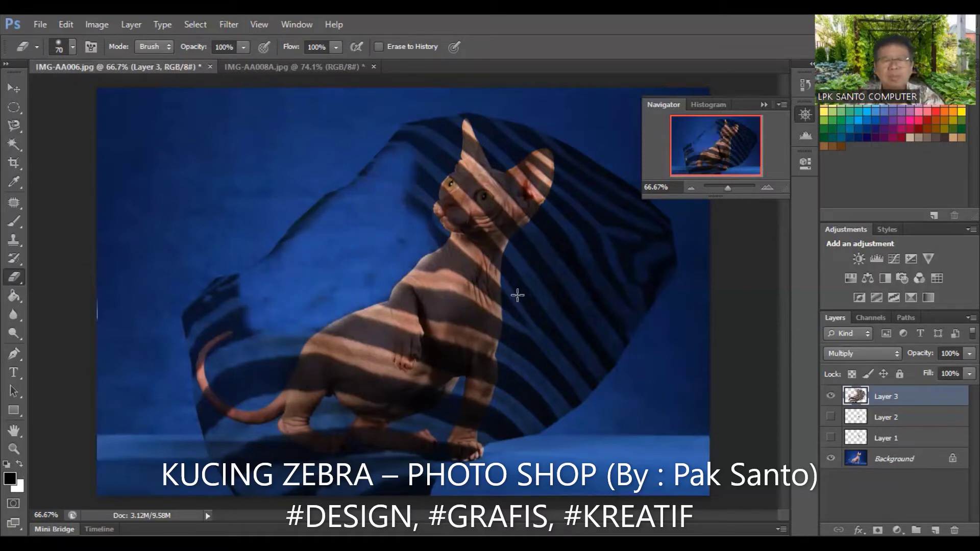
- Erase the remaining Layer 3 stripes behind the cat and around its head, ears, tail and feet
{"action": "mouse_move", "coordinate": [516, 291]}
{"action": "left_mouse_down"}
{"action": "mouse_move", "coordinate": [516, 365]}
{"action": "mouse_move", "coordinate": [490, 442]}
{"action": "mouse_move", "coordinate": [490, 424]}
{"action": "mouse_move", "coordinate": [500, 433]}
{"action": "mouse_move", "coordinate": [523, 410]}
{"action": "mouse_move", "coordinate": [534, 425]}
{"action": "mouse_move", "coordinate": [588, 388]}
{"action": "mouse_move", "coordinate": [657, 257]}
{"action": "mouse_move", "coordinate": [643, 303]}
{"action": "mouse_move", "coordinate": [573, 360]}
{"action": "mouse_move", "coordinate": [558, 357]}
{"action": "mouse_move", "coordinate": [566, 333]}
{"action": "mouse_move", "coordinate": [551, 312]}
{"action": "mouse_move", "coordinate": [537, 316]}
{"action": "mouse_move", "coordinate": [530, 342]}
{"action": "mouse_move", "coordinate": [530, 277]}
{"action": "mouse_move", "coordinate": [514, 283]}
{"action": "mouse_move", "coordinate": [509, 260]}
{"action": "mouse_move", "coordinate": [516, 234]}
{"action": "mouse_move", "coordinate": [546, 220]}
{"action": "mouse_move", "coordinate": [523, 259]}
{"action": "mouse_move", "coordinate": [541, 241]}
{"action": "mouse_move", "coordinate": [553, 251]}
{"action": "mouse_move", "coordinate": [548, 295]}
{"action": "mouse_move", "coordinate": [562, 290]}
{"action": "mouse_move", "coordinate": [573, 346]}
{"action": "mouse_move", "coordinate": [586, 326]}
{"action": "mouse_move", "coordinate": [534, 370]}
{"action": "mouse_move", "coordinate": [530, 379]}
{"action": "mouse_move", "coordinate": [557, 384]}
{"action": "mouse_move", "coordinate": [581, 374]}
{"action": "mouse_move", "coordinate": [523, 429]}
{"action": "mouse_move", "coordinate": [537, 424]}
{"action": "mouse_move", "coordinate": [623, 305]}
{"action": "mouse_move", "coordinate": [644, 226]}
{"action": "mouse_move", "coordinate": [622, 272]}
{"action": "mouse_move", "coordinate": [658, 212]}
{"action": "mouse_move", "coordinate": [591, 277]}
{"action": "mouse_move", "coordinate": [615, 188]}
{"action": "mouse_move", "coordinate": [623, 241]}
{"action": "mouse_move", "coordinate": [636, 203]}
{"action": "mouse_move", "coordinate": [602, 245]}
{"action": "mouse_move", "coordinate": [601, 184]}
{"action": "mouse_move", "coordinate": [555, 244]}
{"action": "mouse_move", "coordinate": [569, 204]}
{"action": "mouse_move", "coordinate": [562, 268]}
{"action": "mouse_move", "coordinate": [586, 225]}
{"action": "mouse_move", "coordinate": [582, 170]}
{"action": "mouse_move", "coordinate": [565, 203]}
{"action": "mouse_move", "coordinate": [564, 186]}
{"action": "mouse_move", "coordinate": [556, 197]}
{"action": "mouse_move", "coordinate": [573, 157]}
{"action": "left_mouse_up"}
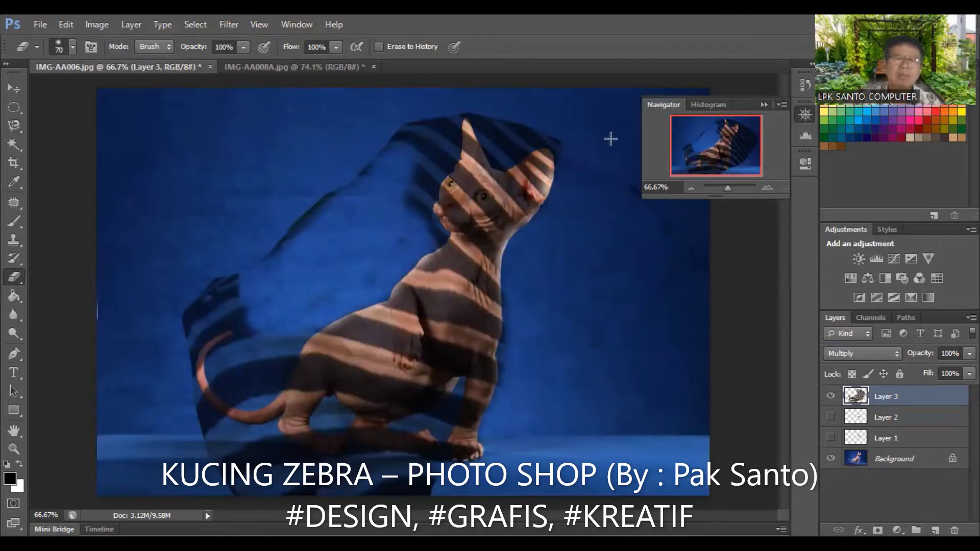
{"action": "mouse_move", "coordinate": [551, 127]}
{"action": "left_mouse_down"}
{"action": "mouse_move", "coordinate": [499, 160]}
{"action": "mouse_move", "coordinate": [514, 124]}
{"action": "mouse_move", "coordinate": [488, 119]}
{"action": "left_mouse_up"}
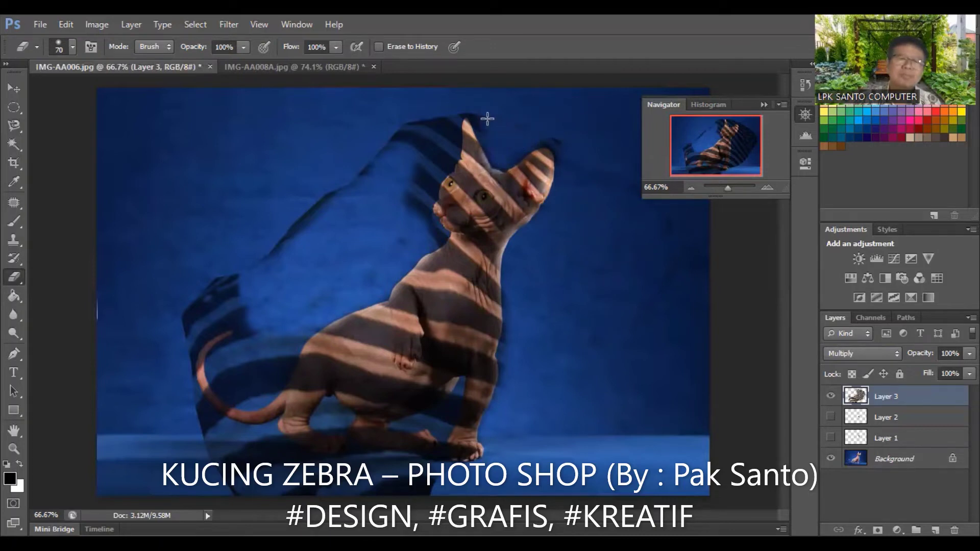
{"action": "left_click_drag", "start_coordinate": [550, 133], "coordinate": [569, 158]}
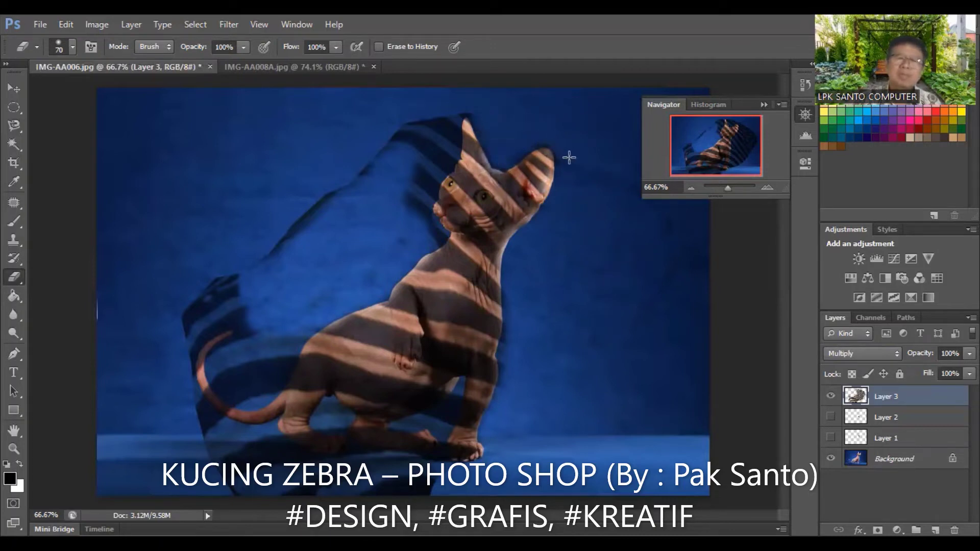
{"action": "mouse_move", "coordinate": [447, 111]}
{"action": "left_mouse_down"}
{"action": "mouse_move", "coordinate": [417, 199]}
{"action": "mouse_move", "coordinate": [437, 234]}
{"action": "mouse_move", "coordinate": [423, 197]}
{"action": "mouse_move", "coordinate": [447, 112]}
{"action": "mouse_move", "coordinate": [421, 157]}
{"action": "mouse_move", "coordinate": [436, 121]}
{"action": "mouse_move", "coordinate": [427, 135]}
{"action": "mouse_move", "coordinate": [401, 140]}
{"action": "mouse_move", "coordinate": [422, 125]}
{"action": "mouse_move", "coordinate": [391, 133]}
{"action": "mouse_move", "coordinate": [333, 201]}
{"action": "mouse_move", "coordinate": [299, 220]}
{"action": "mouse_move", "coordinate": [257, 276]}
{"action": "mouse_move", "coordinate": [237, 275]}
{"action": "mouse_move", "coordinate": [189, 318]}
{"action": "left_mouse_up"}
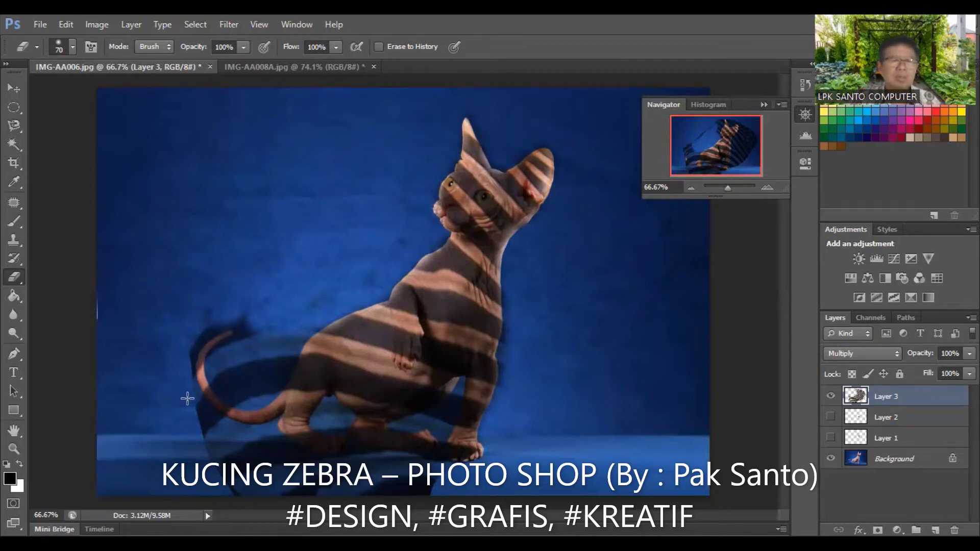
{"action": "mouse_move", "coordinate": [187, 399]}
{"action": "left_mouse_down"}
{"action": "mouse_move", "coordinate": [196, 395]}
{"action": "mouse_move", "coordinate": [194, 375]}
{"action": "mouse_move", "coordinate": [188, 400]}
{"action": "mouse_move", "coordinate": [204, 416]}
{"action": "mouse_move", "coordinate": [212, 457]}
{"action": "mouse_move", "coordinate": [265, 455]}
{"action": "mouse_move", "coordinate": [250, 446]}
{"action": "mouse_move", "coordinate": [223, 460]}
{"action": "left_mouse_up"}
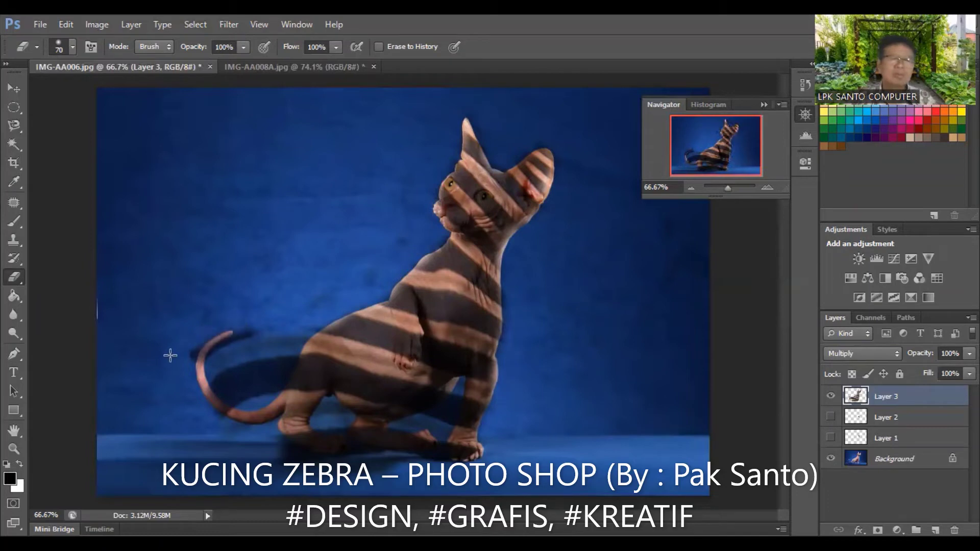
- Hide Layer 3 and show the small stripe patches on Layer 2 and Layer 1
{"action": "left_click", "coordinate": [831, 397]}
{"action": "left_click", "coordinate": [830, 416]}
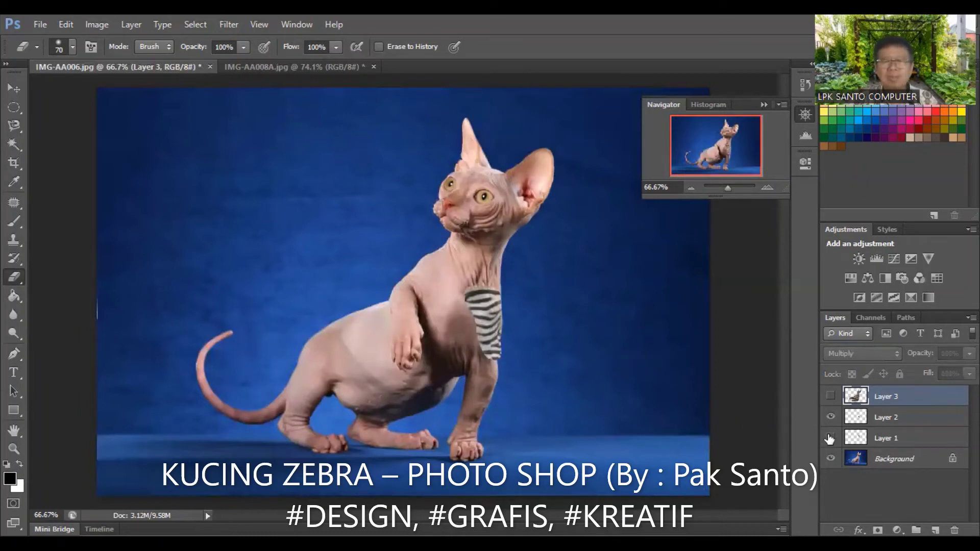
{"action": "left_click", "coordinate": [830, 438]}
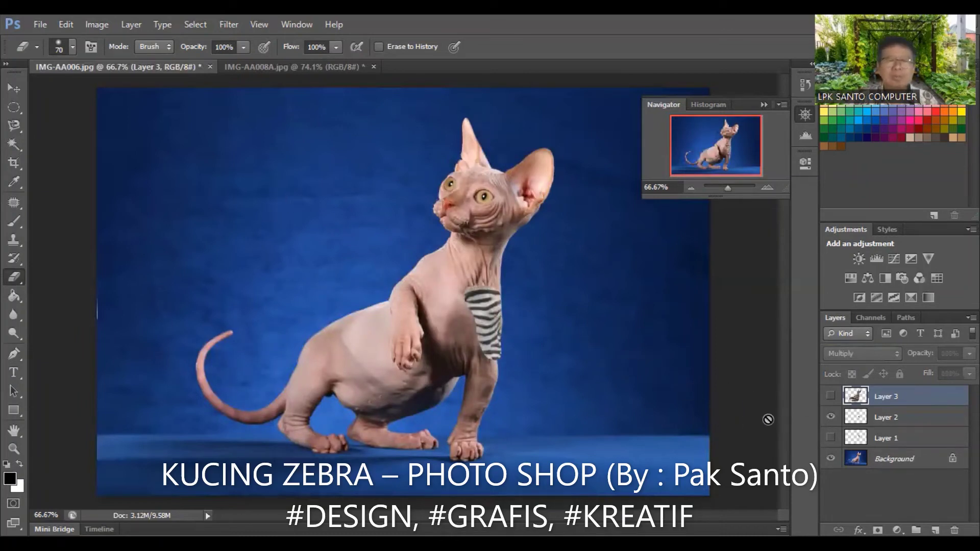
{"action": "left_click", "coordinate": [831, 438]}
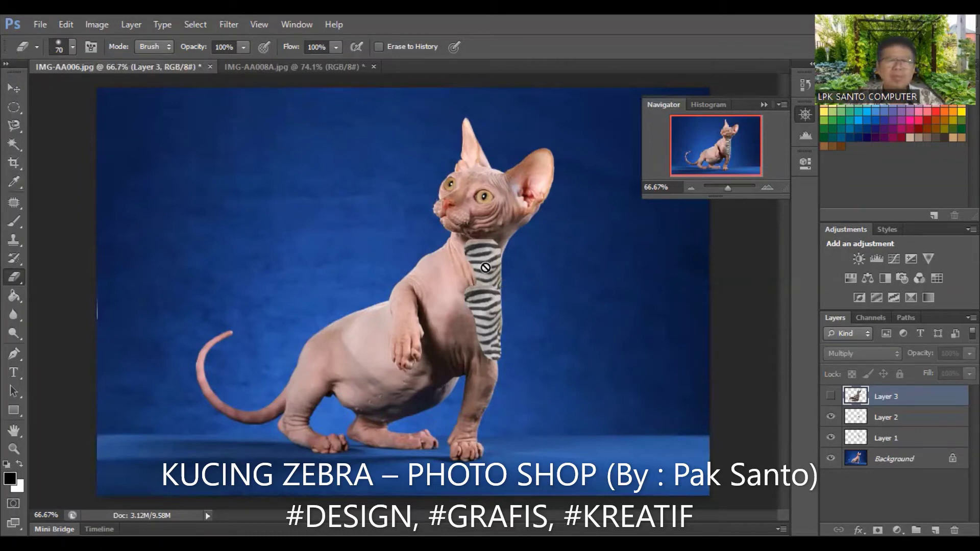
{"action": "left_click", "coordinate": [14, 86]}
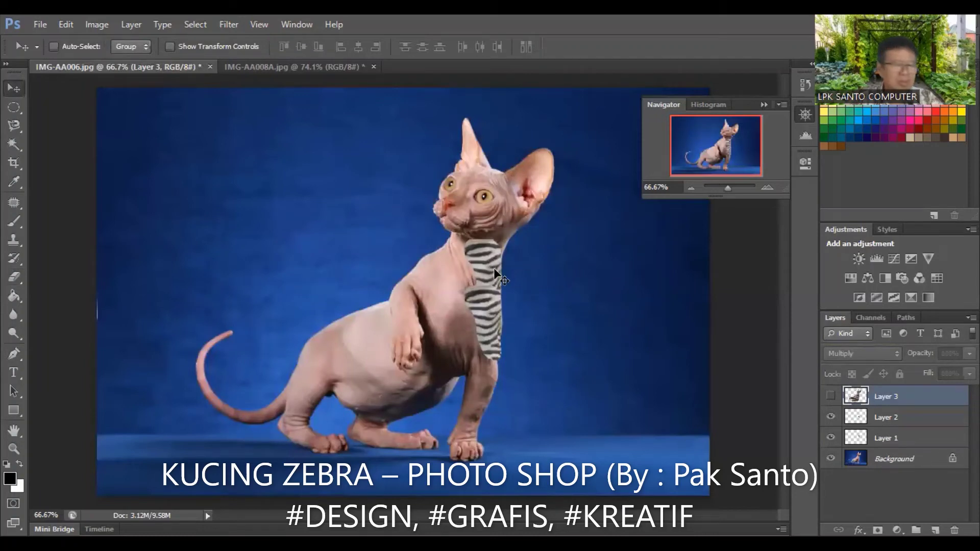
{"action": "key", "text": "ctrl+v"}
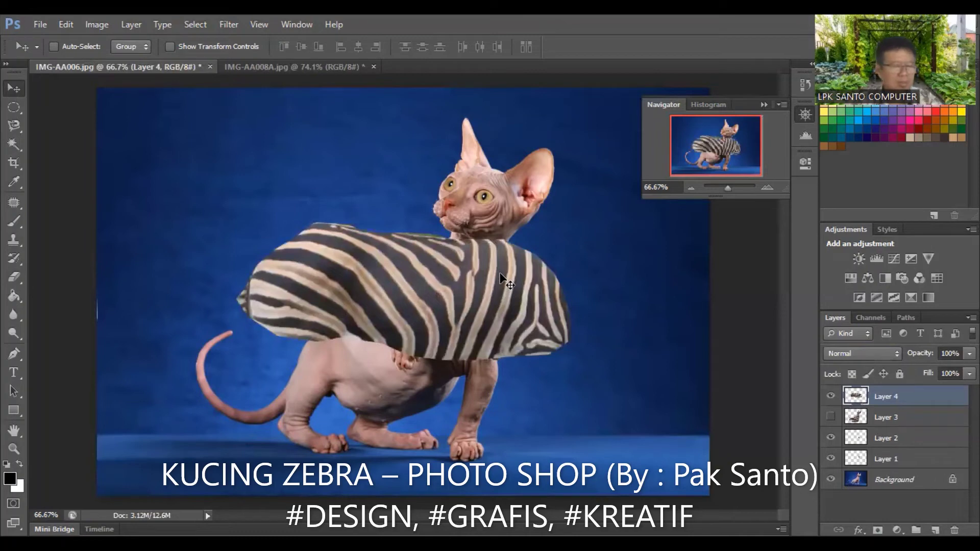
{"action": "key", "text": "ctrl+z"}
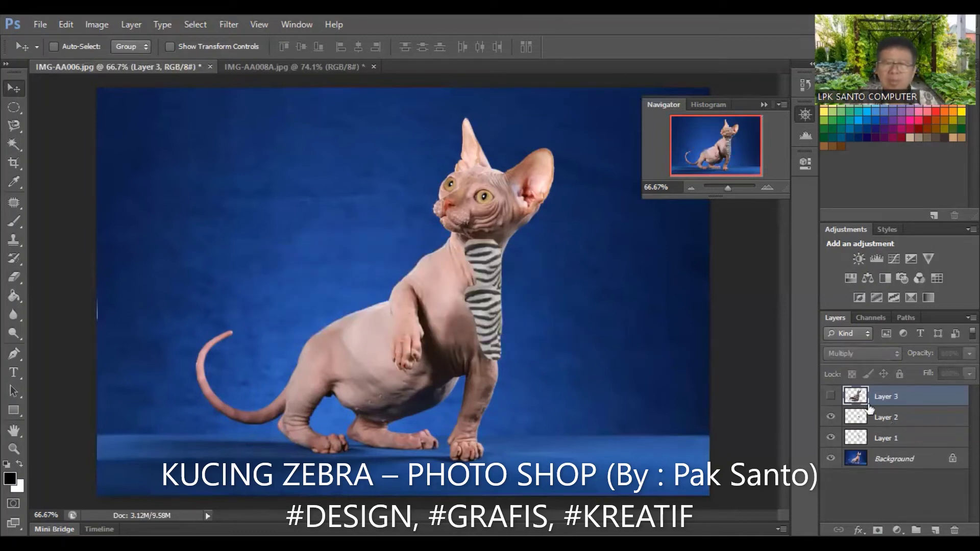
- Make Layer 2 the active layer and hide Layer 1 and the Background so only its patch shows
{"action": "left_click", "coordinate": [883, 419]}
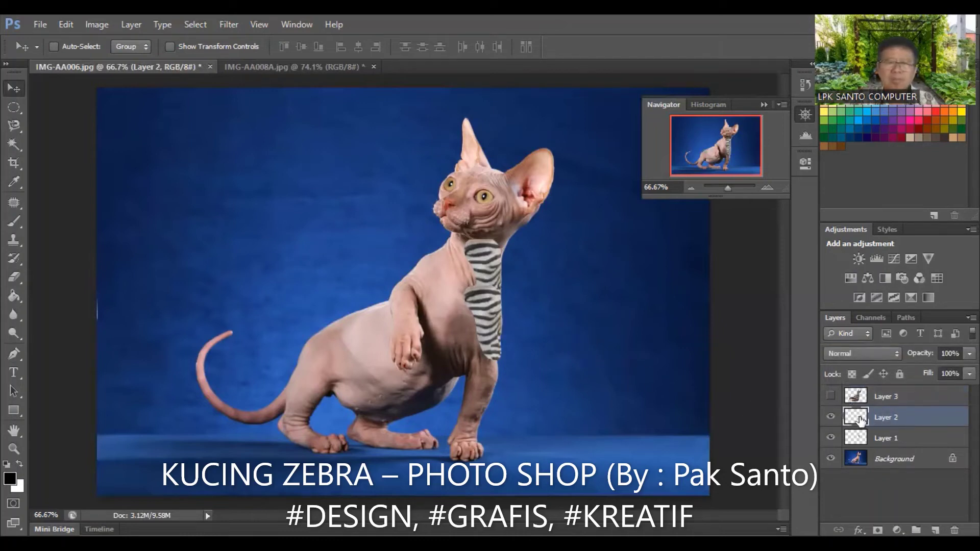
{"action": "left_click", "coordinate": [831, 438]}
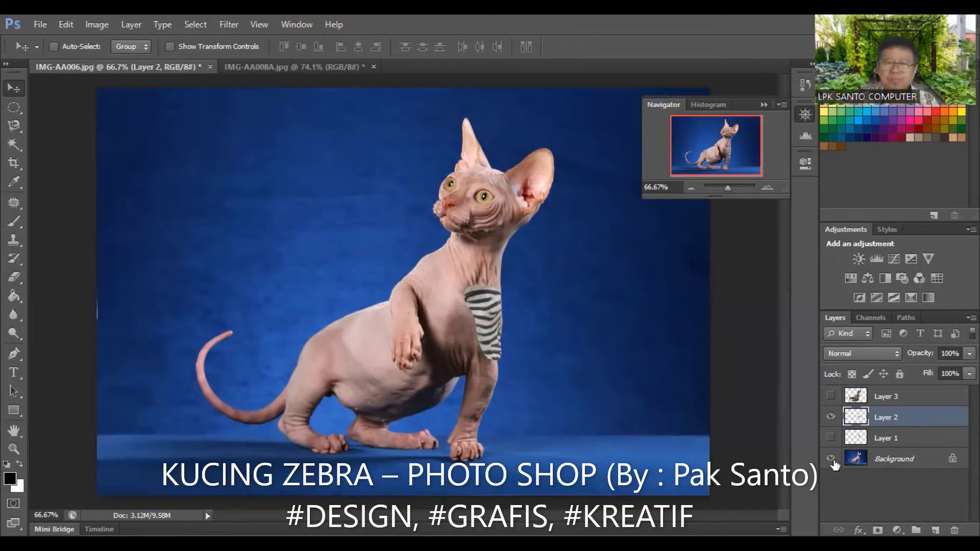
{"action": "left_click", "coordinate": [831, 458]}
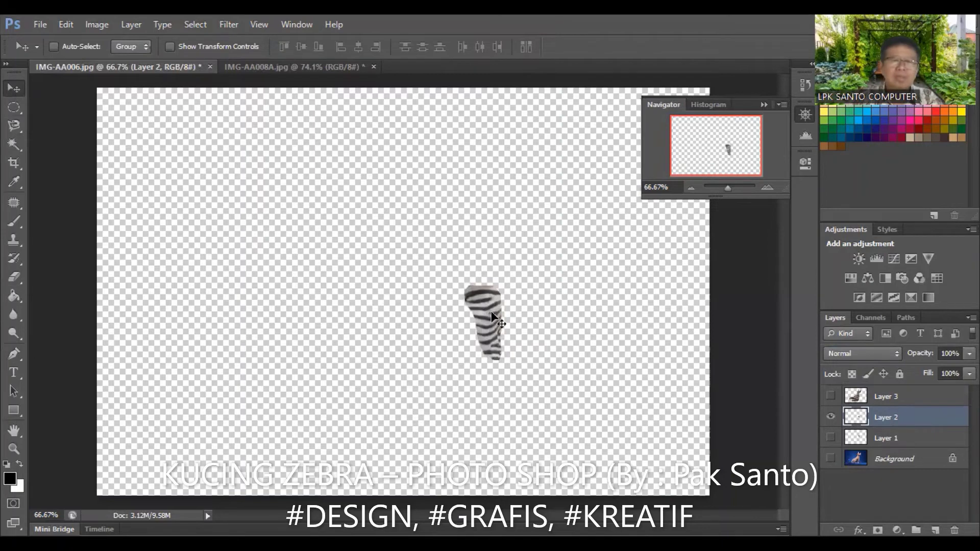
- Move the small stripe patch on Layer 2 up and to the left on the empty canvas
{"action": "left_click_drag", "start_coordinate": [452, 270], "coordinate": [414, 228]}
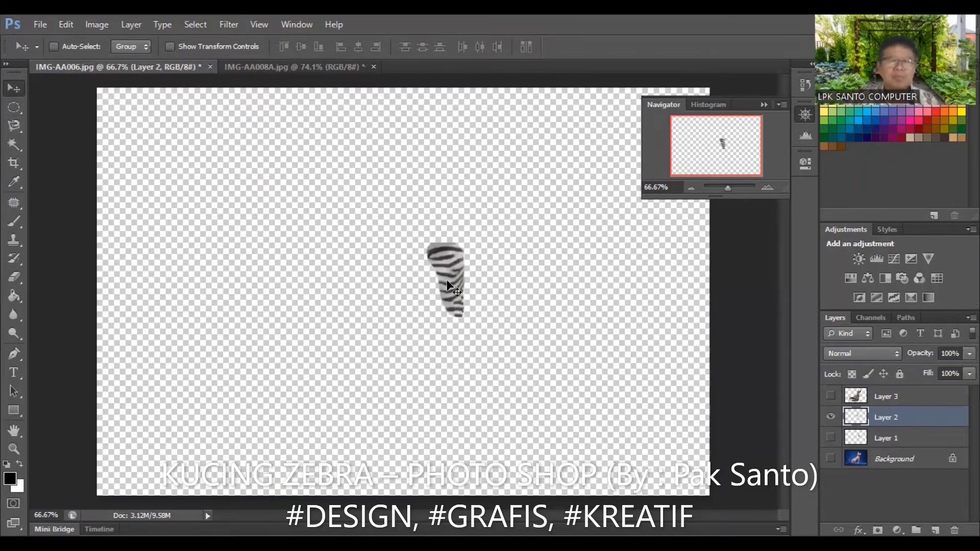
{"action": "key", "text": "ctrl+z"}
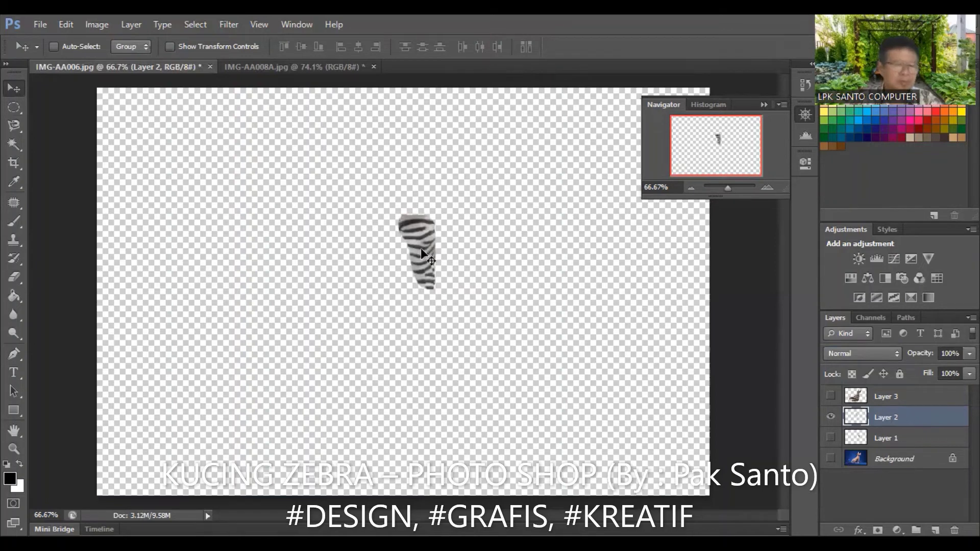
{"action": "left_click_drag", "start_coordinate": [422, 251], "coordinate": [397, 246]}
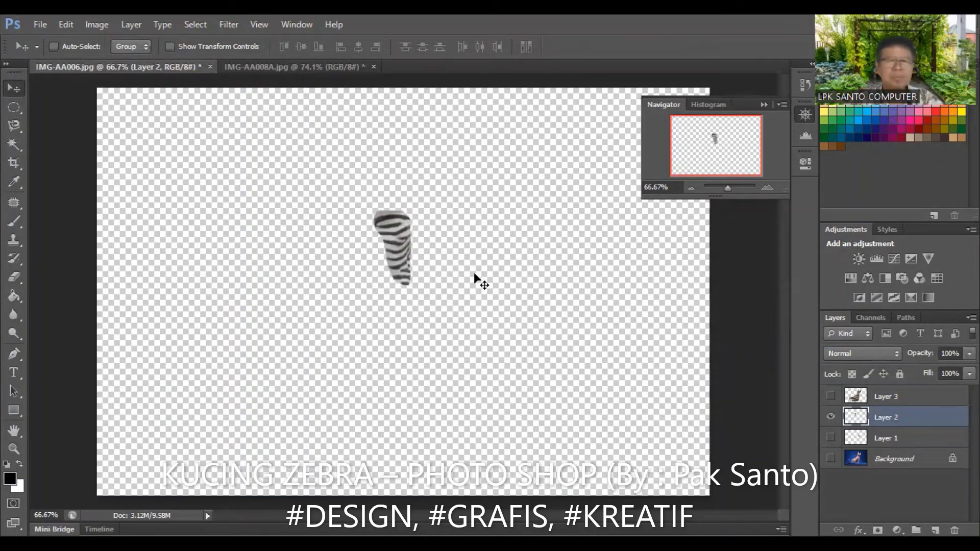
{"action": "key", "text": "ctrl+v"}
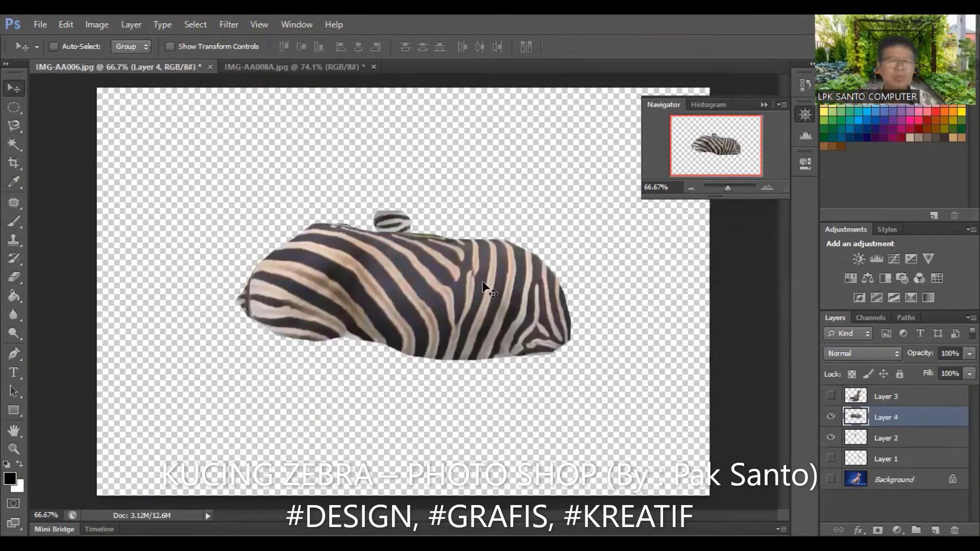
{"action": "key", "text": "ctrl+z"}
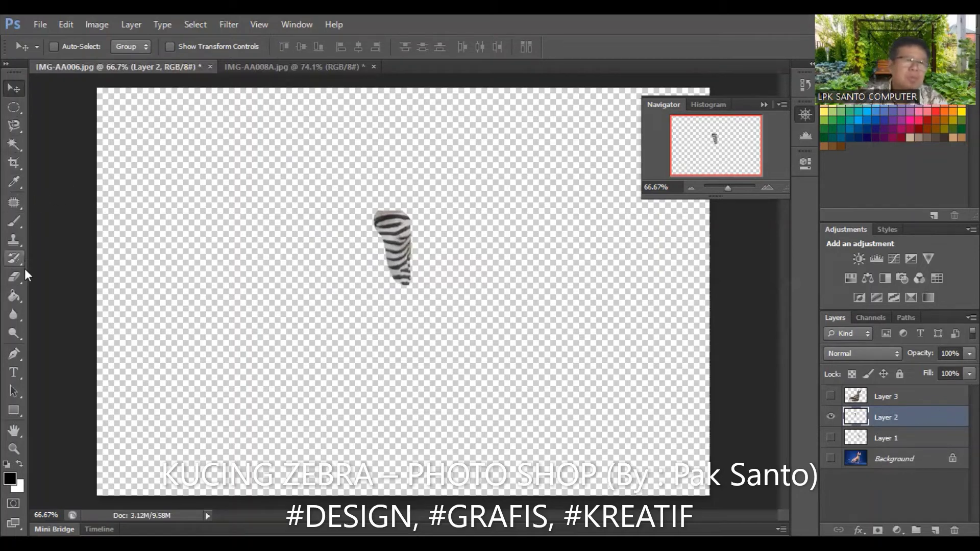
- Select the small stripe patch on Layer 2 by tracing its whole outline with the Magnetic Lasso
{"action": "left_click", "coordinate": [22, 130]}
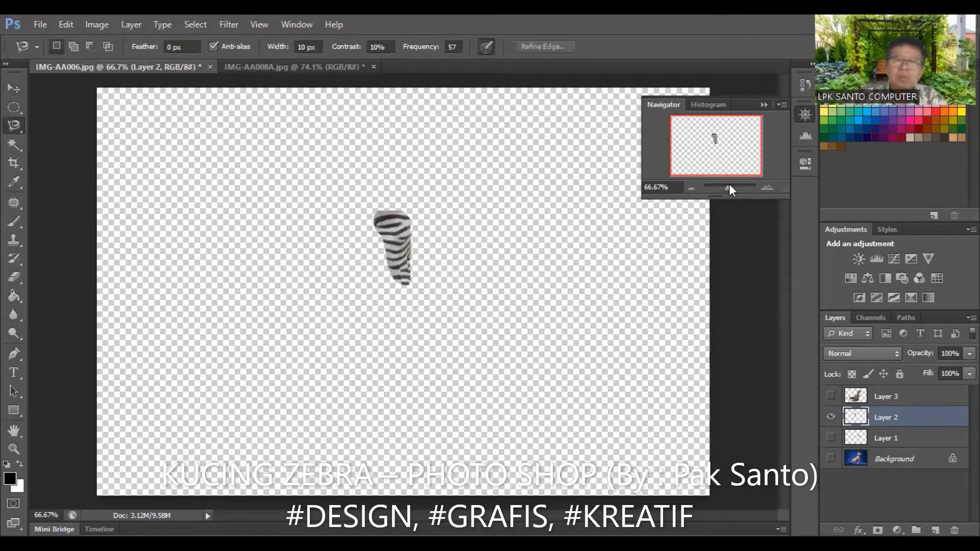
{"action": "left_click_drag", "start_coordinate": [731, 193], "coordinate": [735, 193]}
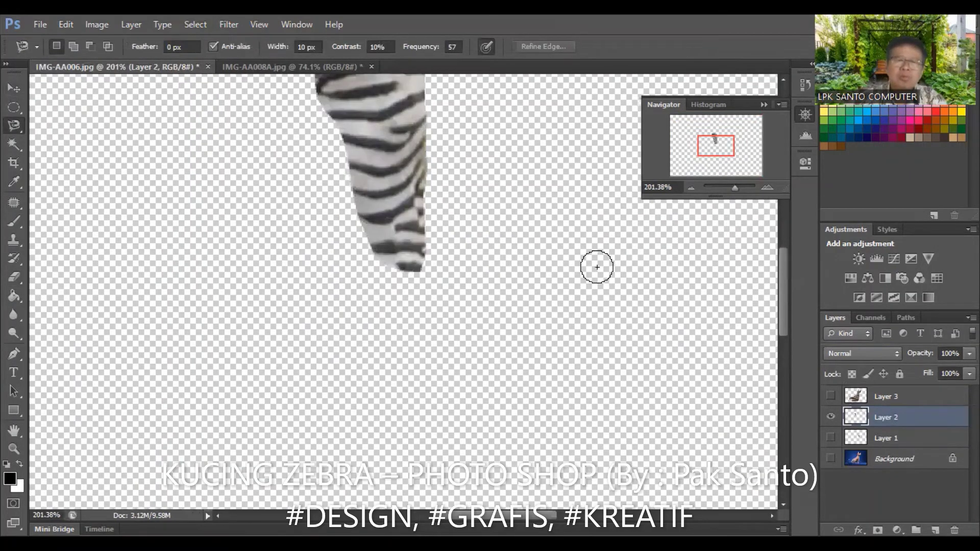
{"action": "scroll", "coordinate": [556, 245], "scroll_direction": "up", "scroll_amount": 3}
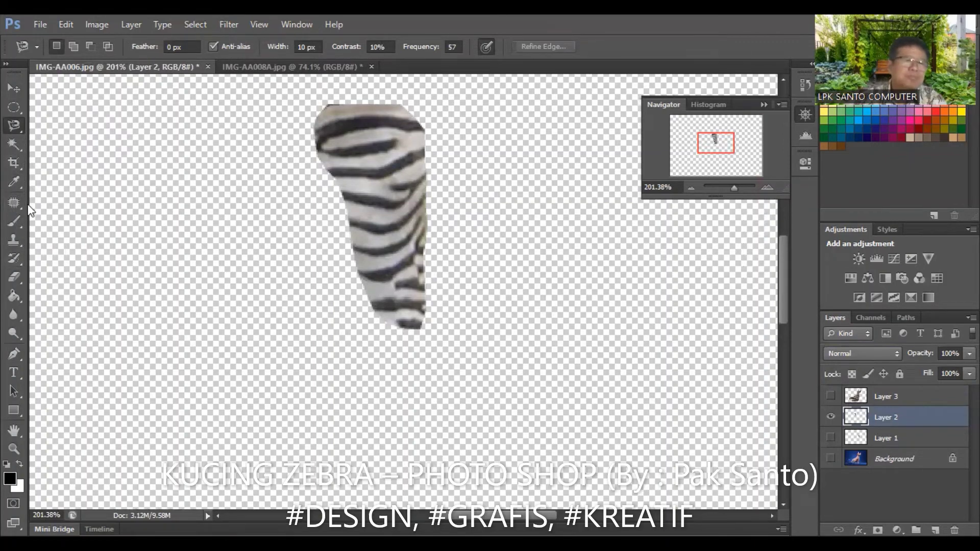
{"action": "right_click", "coordinate": [20, 131]}
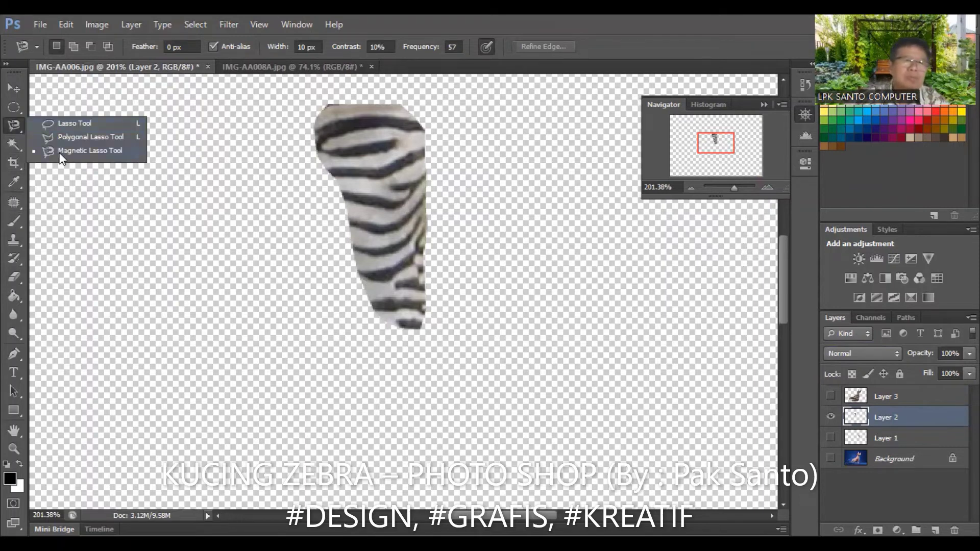
{"action": "left_click", "coordinate": [59, 151]}
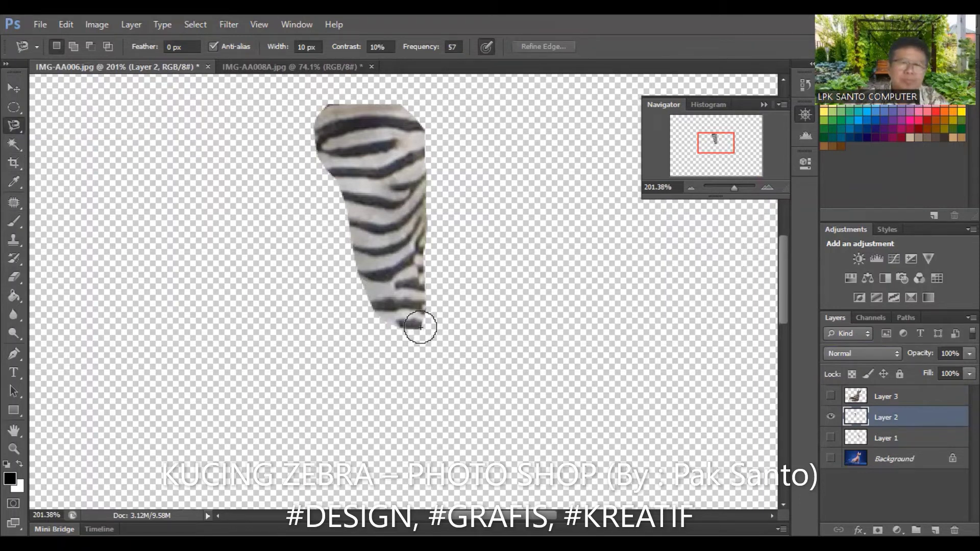
{"action": "left_click", "coordinate": [420, 319]}
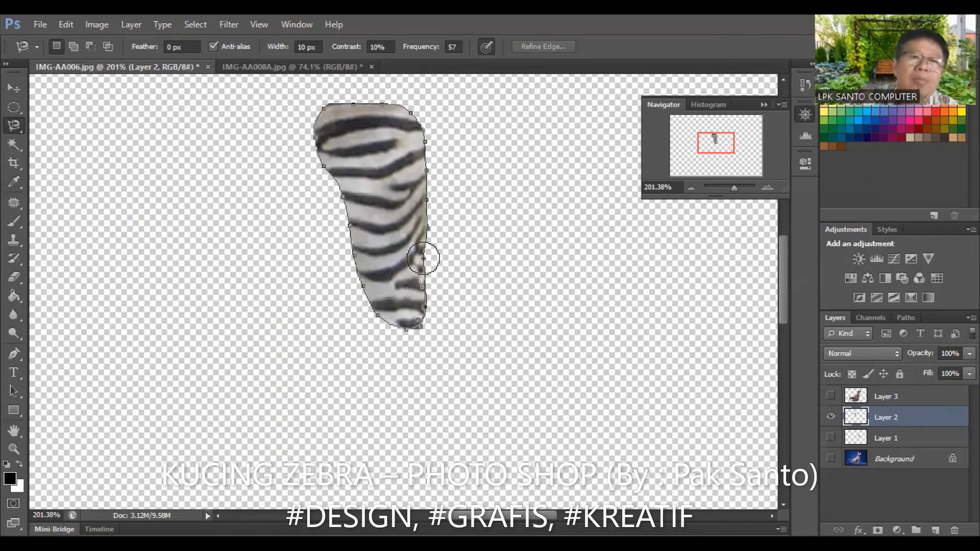
{"action": "left_click", "coordinate": [427, 230]}
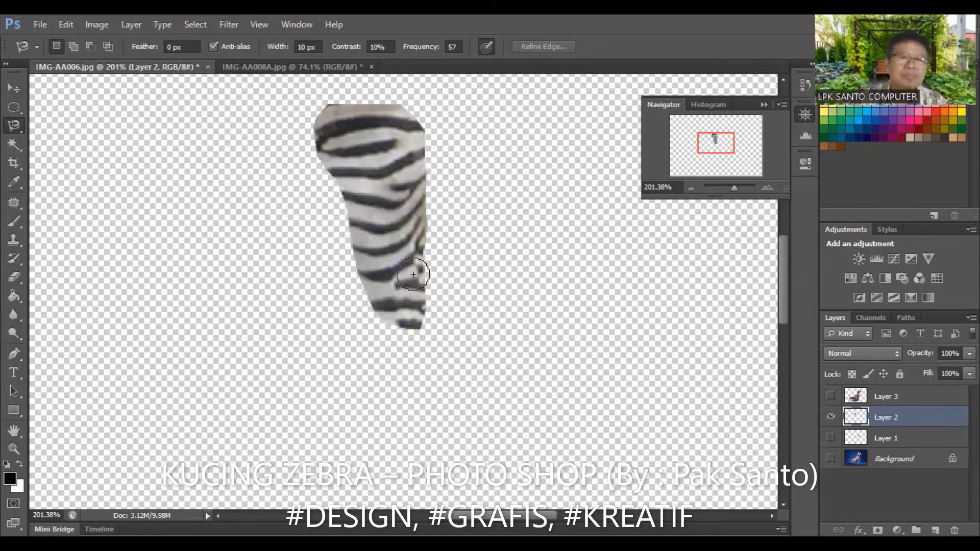
{"action": "left_click", "coordinate": [419, 331]}
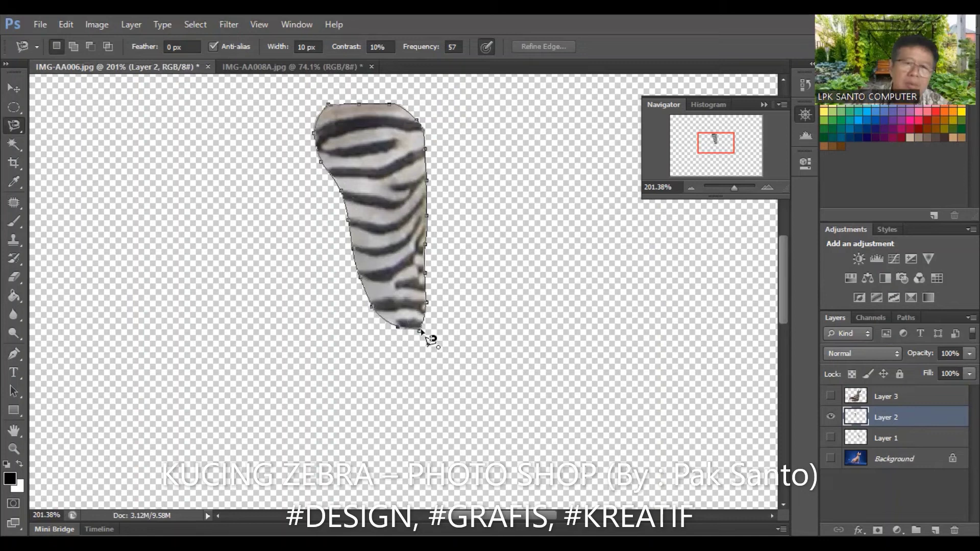
{"action": "left_click", "coordinate": [419, 330]}
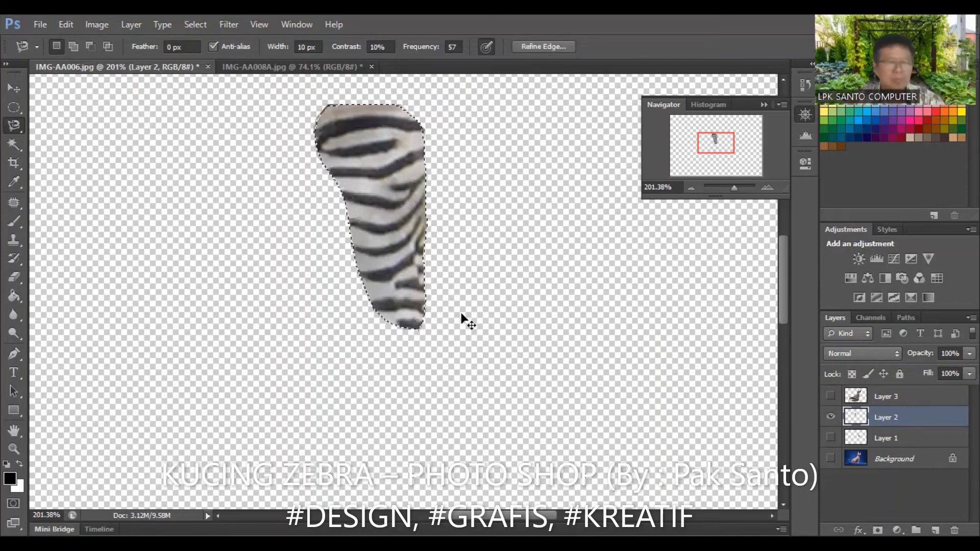
- Copy the selected stripe patch and paste it four times as new layers above Layer 2
{"action": "key", "text": "ctrl+c"}
{"action": "key", "text": "ctrl+v"}
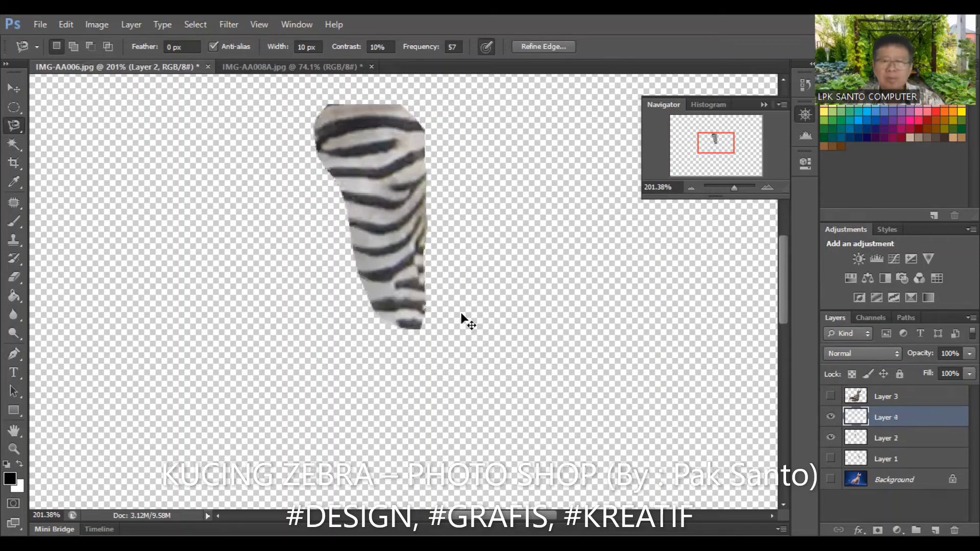
{"action": "key", "text": "ctrl+v"}
{"action": "key", "text": "ctrl+v"}
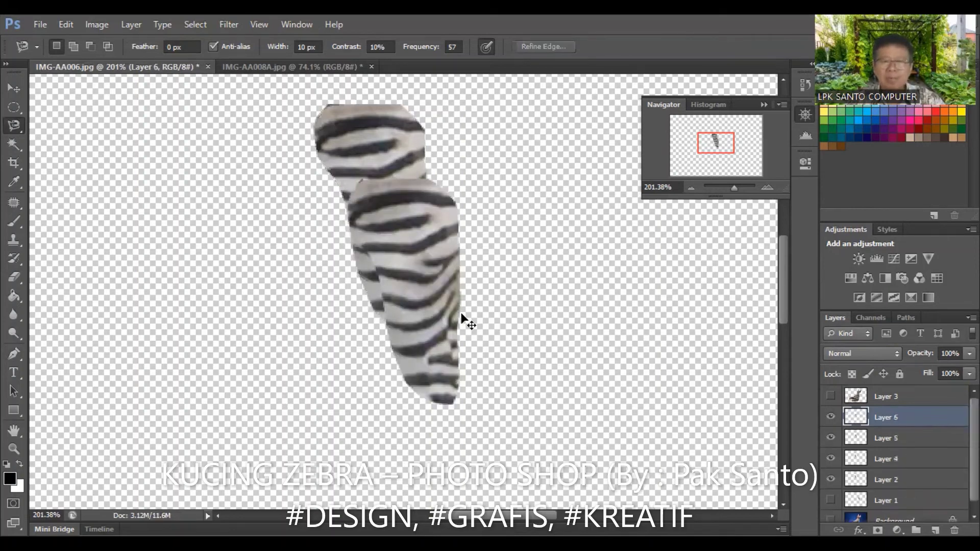
{"action": "key", "text": "ctrl+v"}
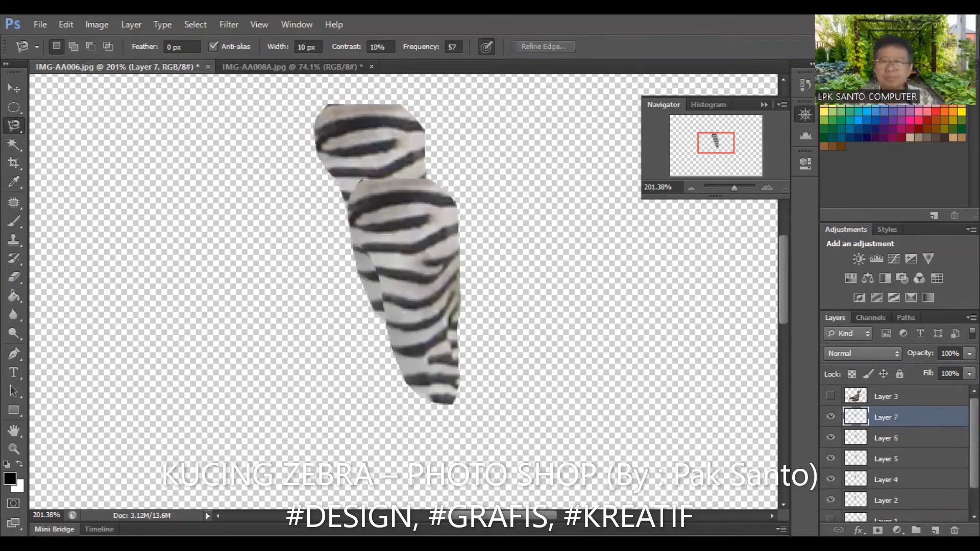
{"action": "scroll", "coordinate": [898, 453], "scroll_direction": "down", "scroll_amount": 1}
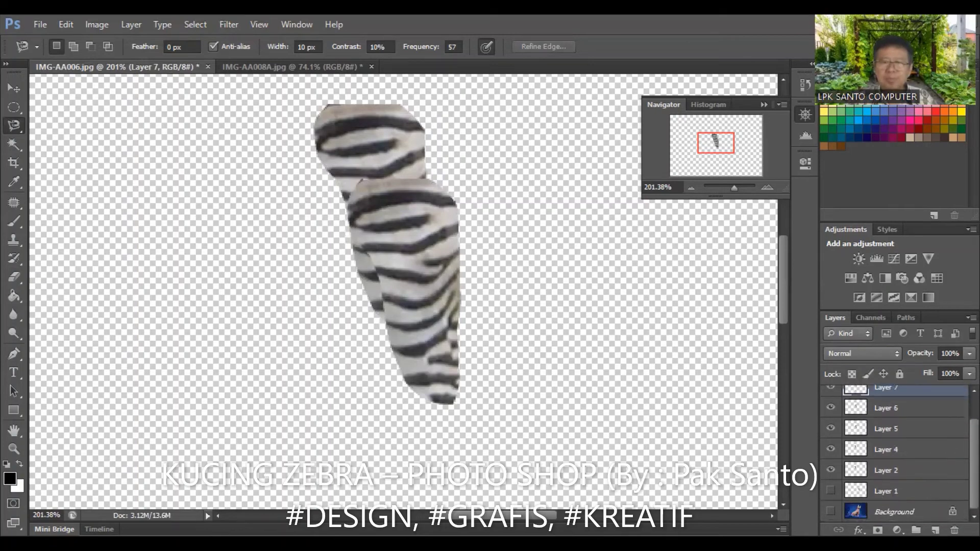
- Make the Background and Layer 1 visible again so the stripe patches show over the cat
{"action": "left_click", "coordinate": [830, 511]}
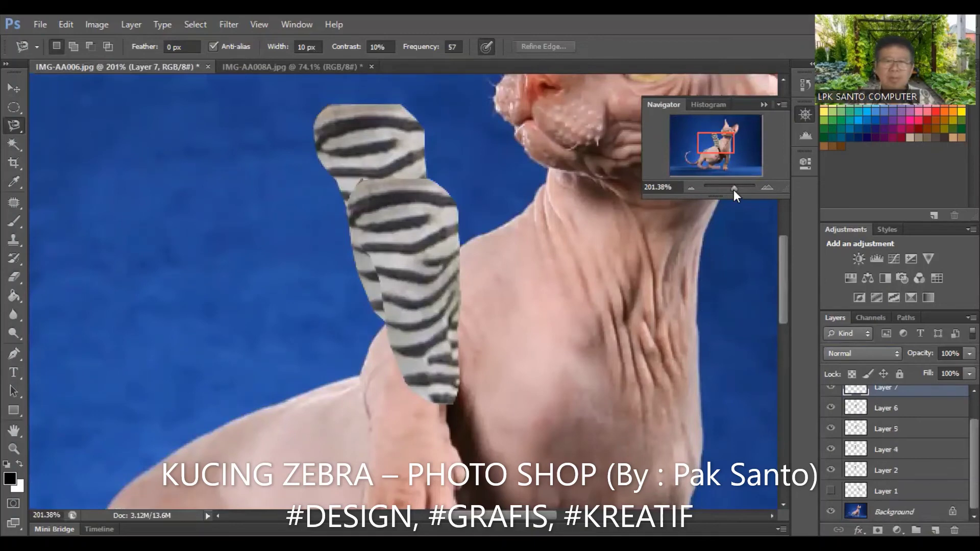
{"action": "mouse_move", "coordinate": [735, 190]}
{"action": "left_mouse_down"}
{"action": "mouse_move", "coordinate": [719, 188]}
{"action": "mouse_move", "coordinate": [733, 191]}
{"action": "left_mouse_up"}
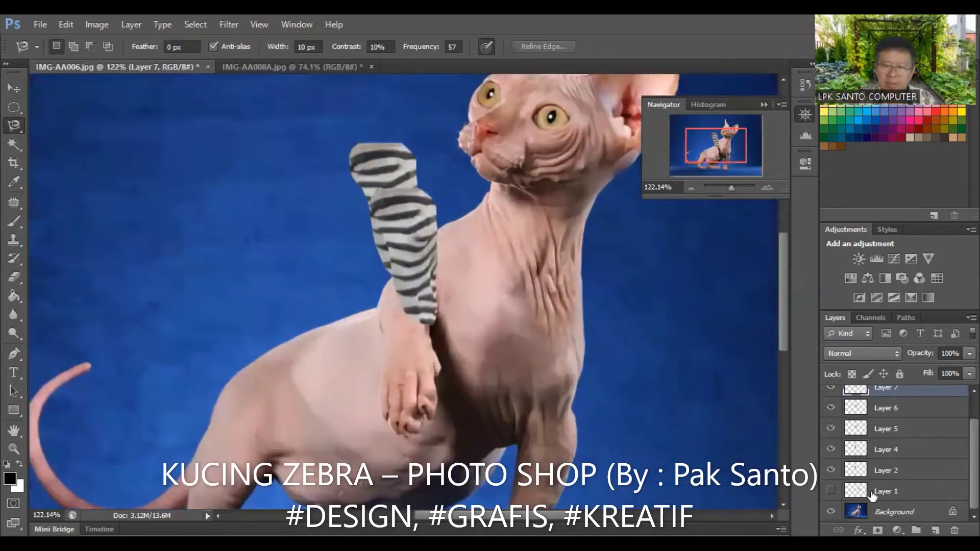
{"action": "left_click", "coordinate": [831, 491]}
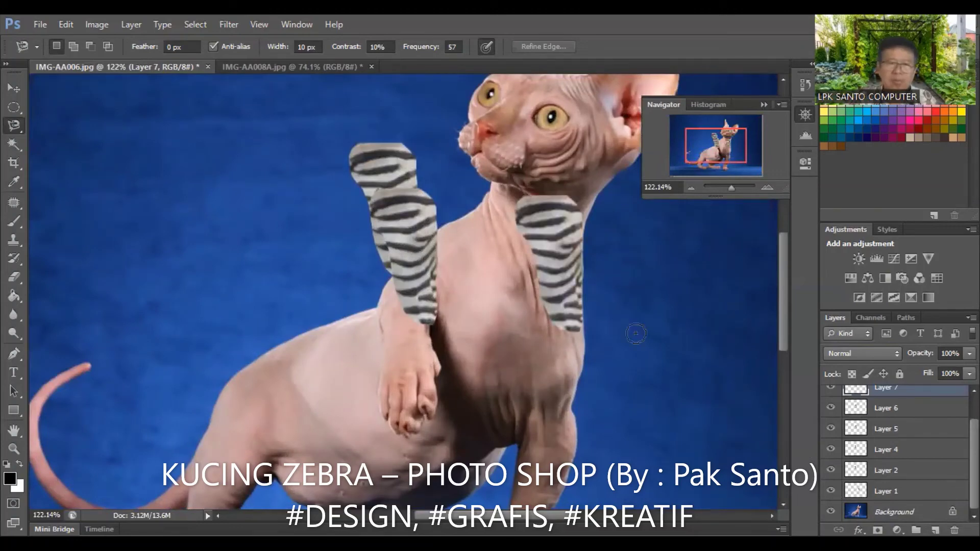
- Move the Layer 2 stripe patch onto the cat's lower chest, directly below the Layer 1 patch
{"action": "left_click", "coordinate": [889, 475]}
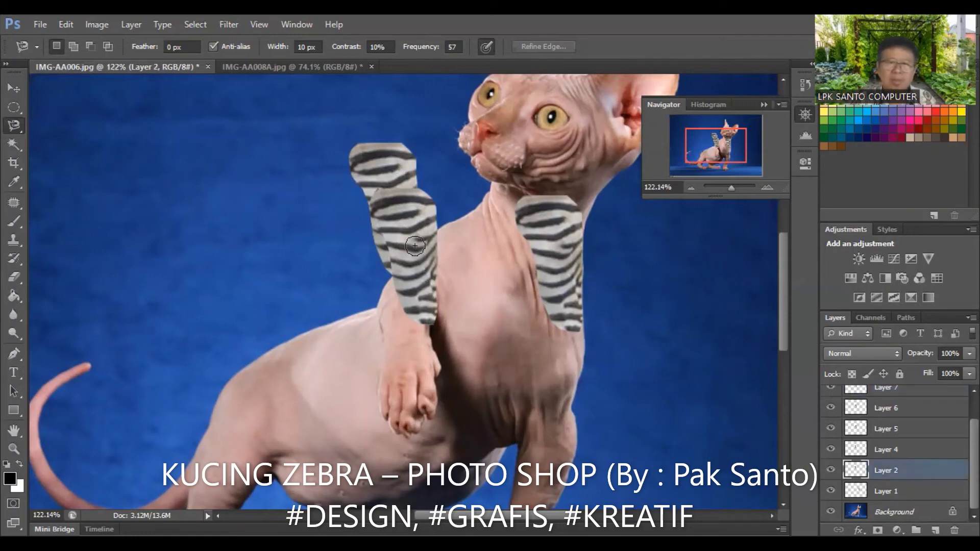
{"action": "left_click", "coordinate": [12, 89]}
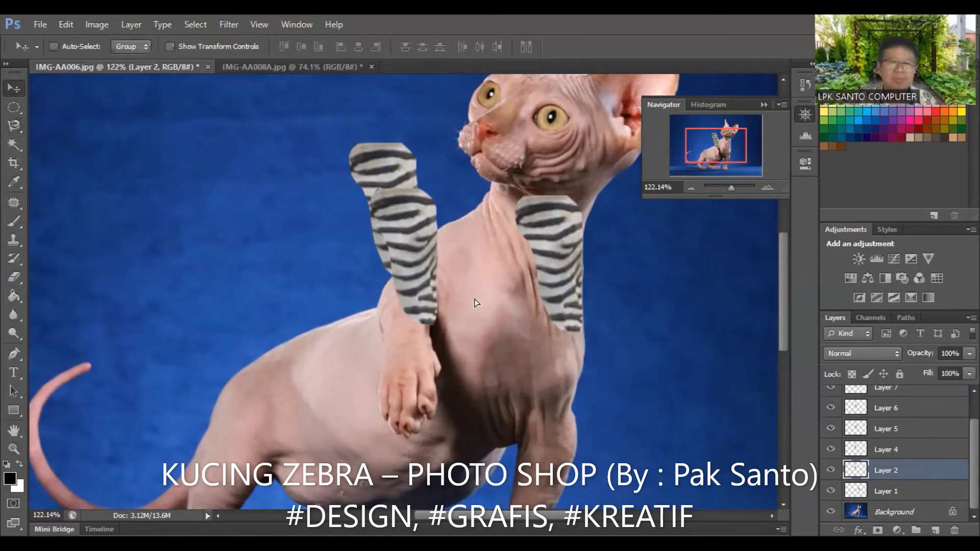
{"action": "left_click_drag", "start_coordinate": [504, 290], "coordinate": [430, 285]}
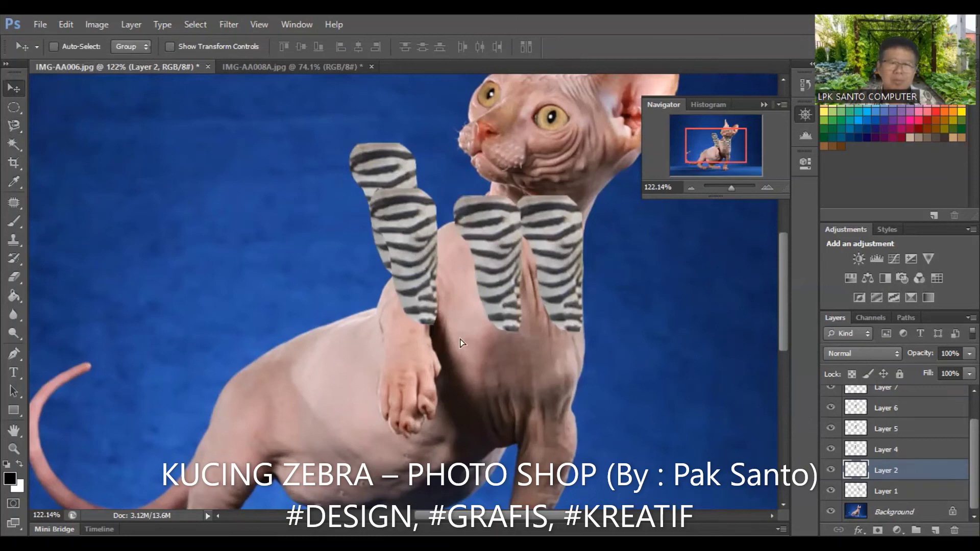
{"action": "left_click_drag", "start_coordinate": [413, 261], "coordinate": [474, 373]}
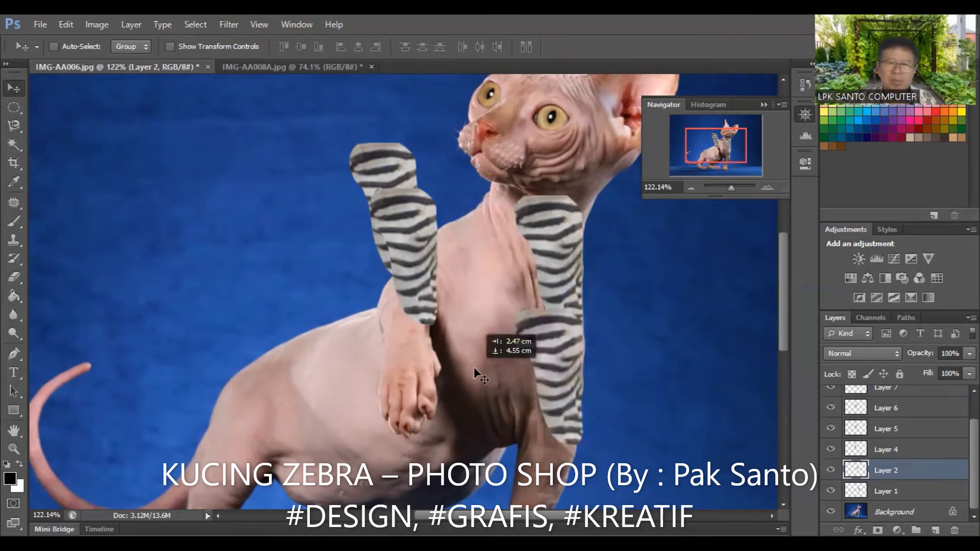
- Move the Layer 4 patch onto the chest beside the Layer 1 patch, and the Layer 5 patch lower, beside the Layer 2 patch
{"action": "left_click", "coordinate": [869, 449]}
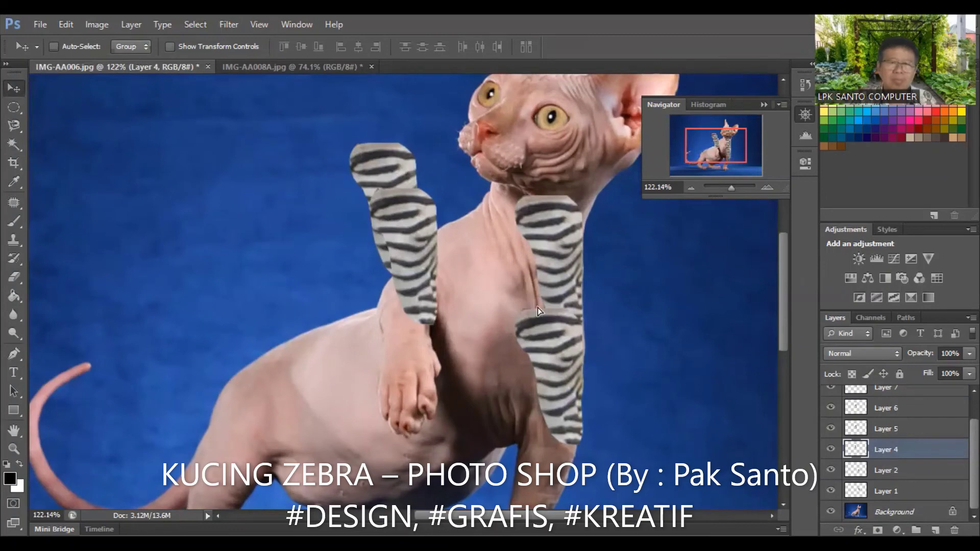
{"action": "left_click_drag", "start_coordinate": [537, 307], "coordinate": [670, 372]}
{"action": "left_click", "coordinate": [888, 431]}
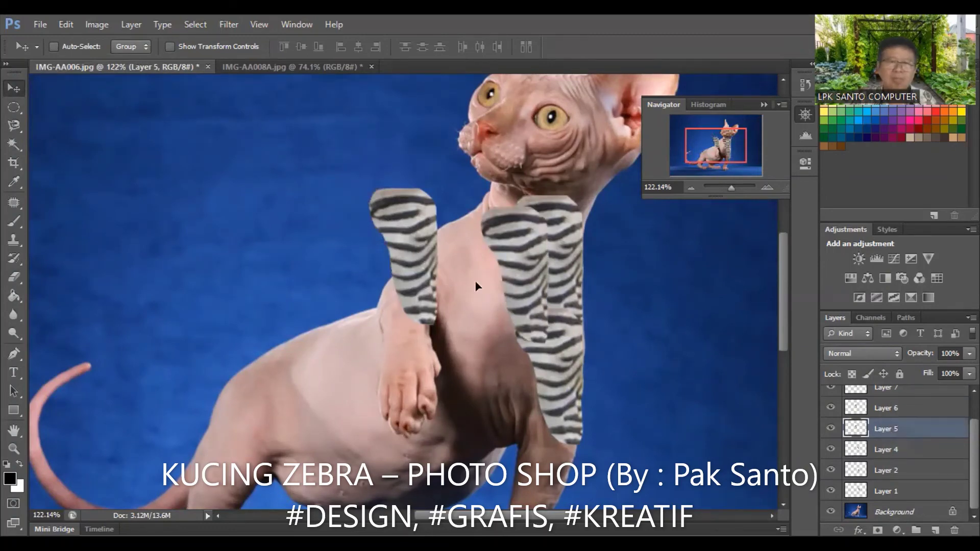
{"action": "left_click_drag", "start_coordinate": [513, 336], "coordinate": [490, 316]}
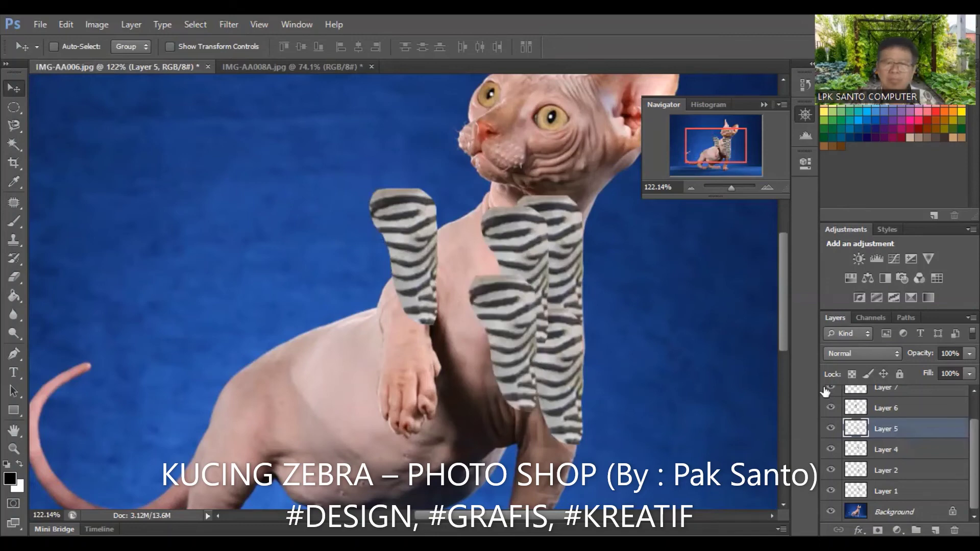
- Move the Layer 6 patch to the upper chest below the chin and the Layer 7 patch to the chest's edge beside the raised foreleg
{"action": "left_click", "coordinate": [875, 409]}
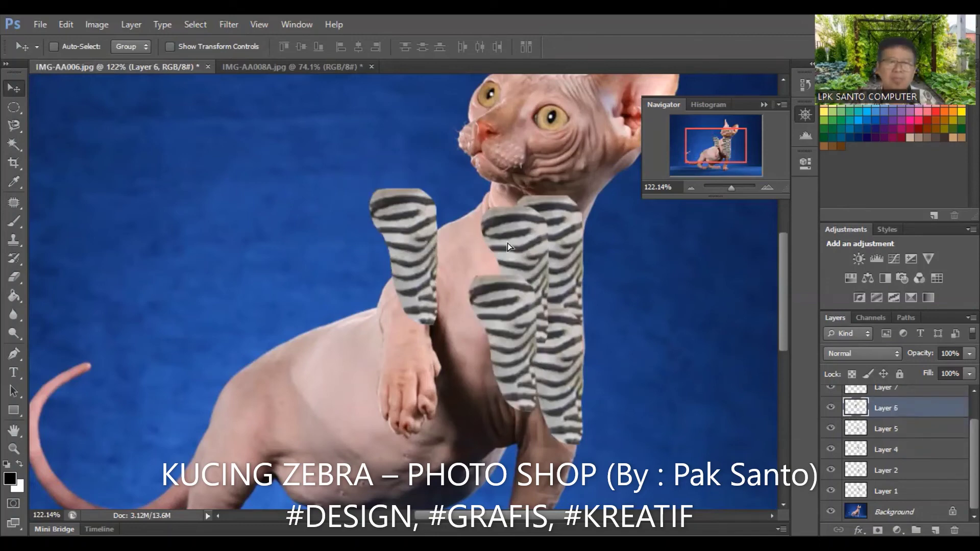
{"action": "left_click_drag", "start_coordinate": [509, 236], "coordinate": [489, 218]}
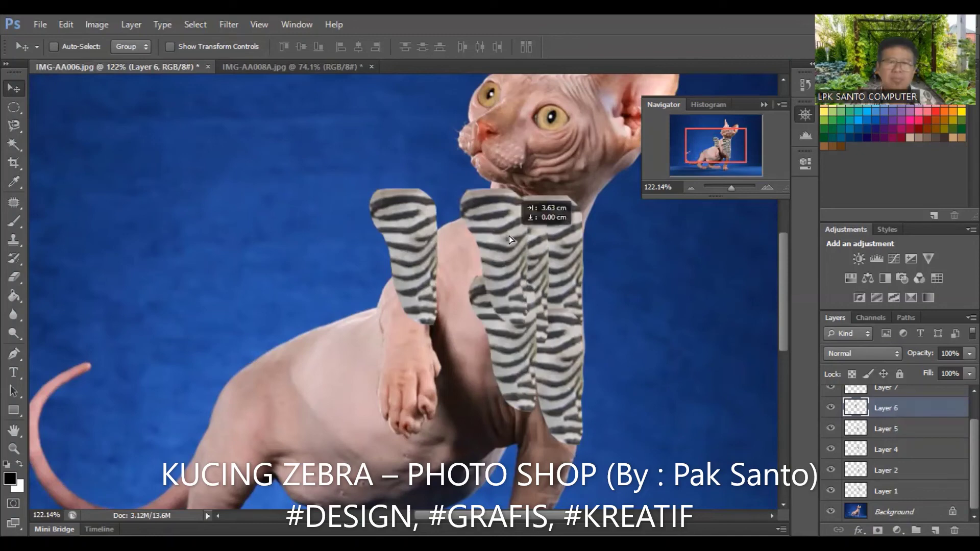
{"action": "left_click", "coordinate": [887, 391]}
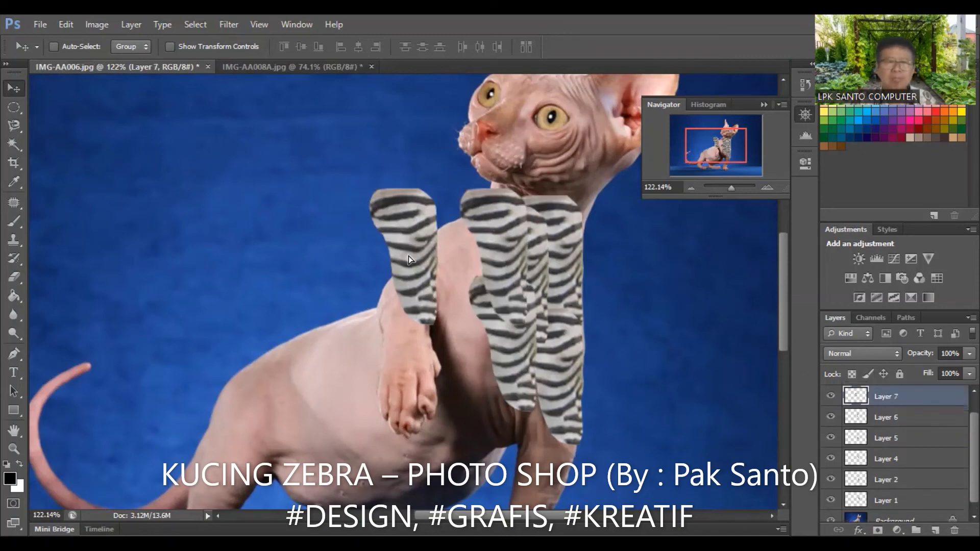
{"action": "left_click_drag", "start_coordinate": [396, 248], "coordinate": [454, 277]}
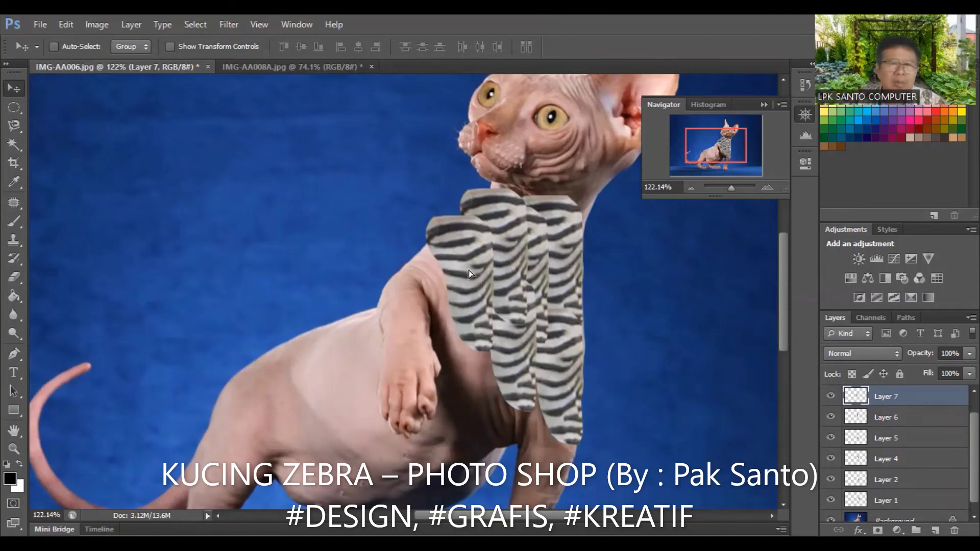
{"action": "left_click_drag", "start_coordinate": [470, 261], "coordinate": [479, 266]}
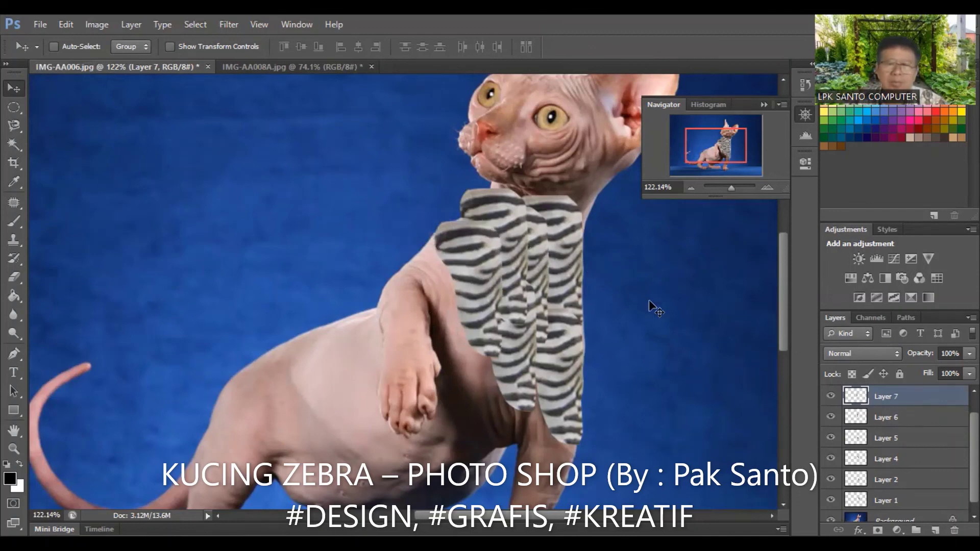
- Nudge the Layer 6 stripe patch slightly to the right so it overlaps the neighbouring upper-chest patches
{"action": "left_click", "coordinate": [898, 418]}
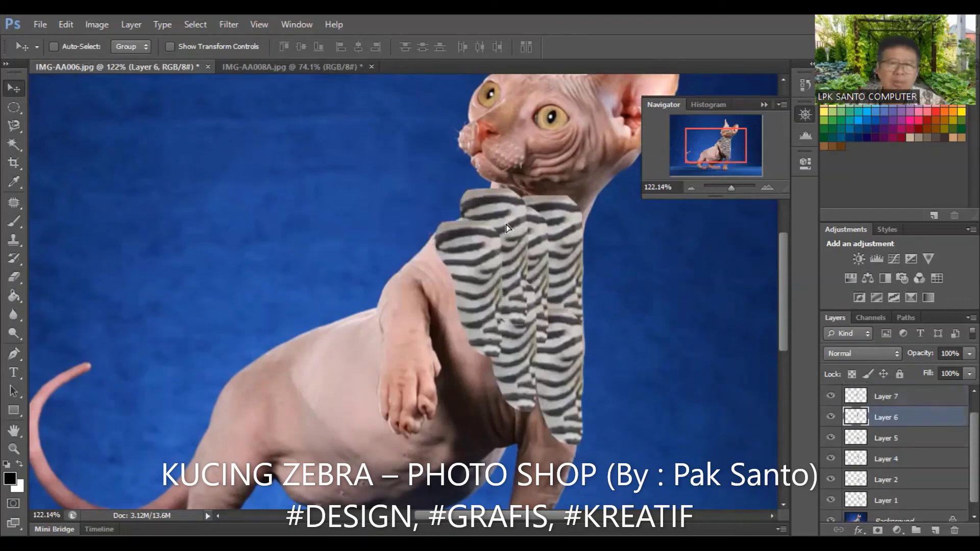
{"action": "key", "text": "shift+Right"}
{"action": "key", "text": "shift+Right"}
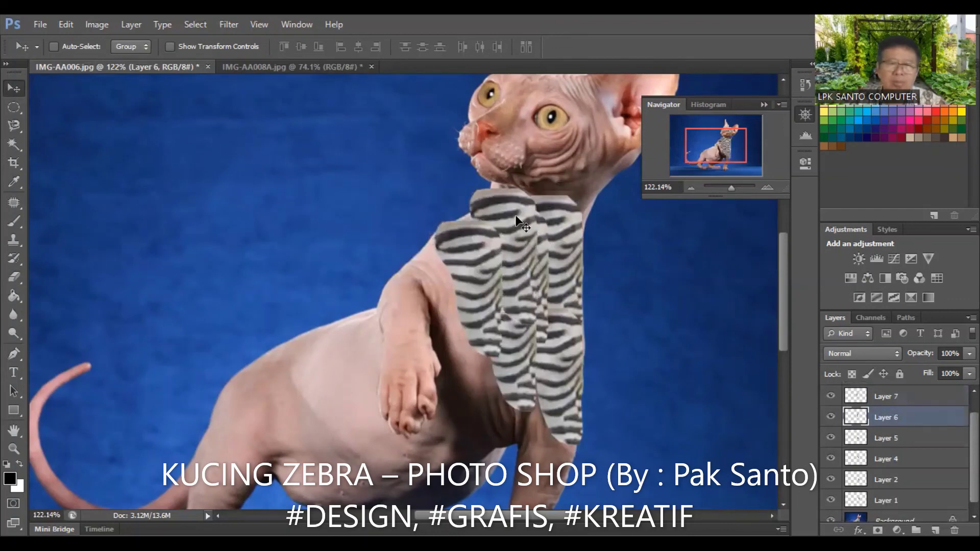